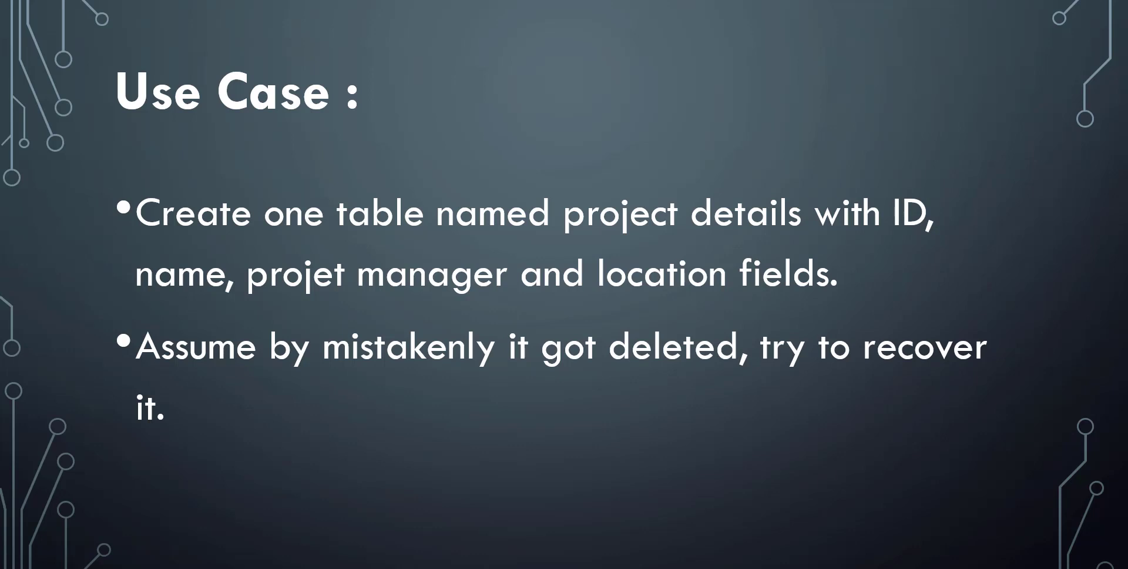
# - Switch from the slide show to the ServiceNow window in Google Chrome
pyautogui.hotkey('alt', 'Tab')
pyautogui.hotkey('alt', 'Tab')
pyautogui.hotkey('alt', 'Tab')
pyautogui.hotkey('alt', 'Tab')
pyautogui.hotkey('alt', 'Tab')
pyautogui.hotkey('alt', 'Tab')
pyautogui.hotkey('alt', 'Tab')
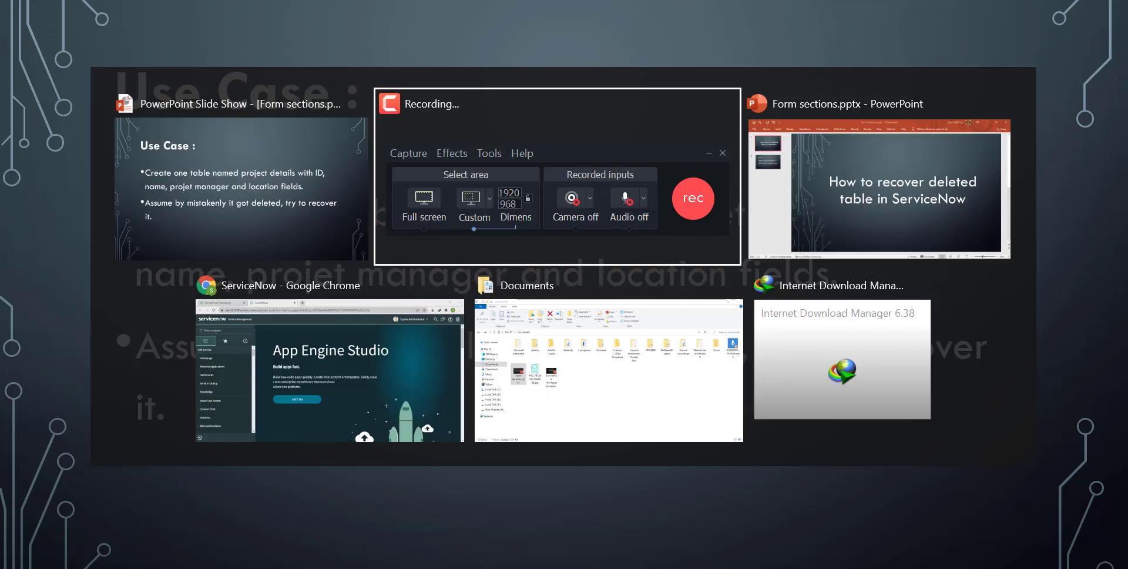
pyautogui.hotkey('alt', 'Tab')
pyautogui.hotkey('alt', 'Tab')
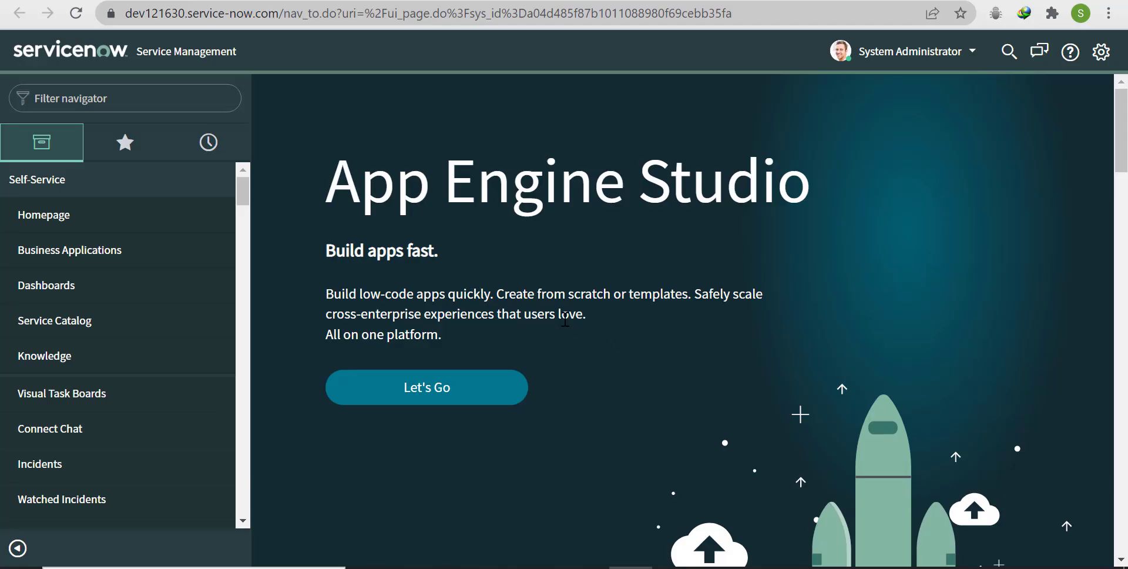
# - Filter the navigator for "tables" and open the Tables list under System Definition
pyautogui.click(174, 96)
pyautogui.write('tab')
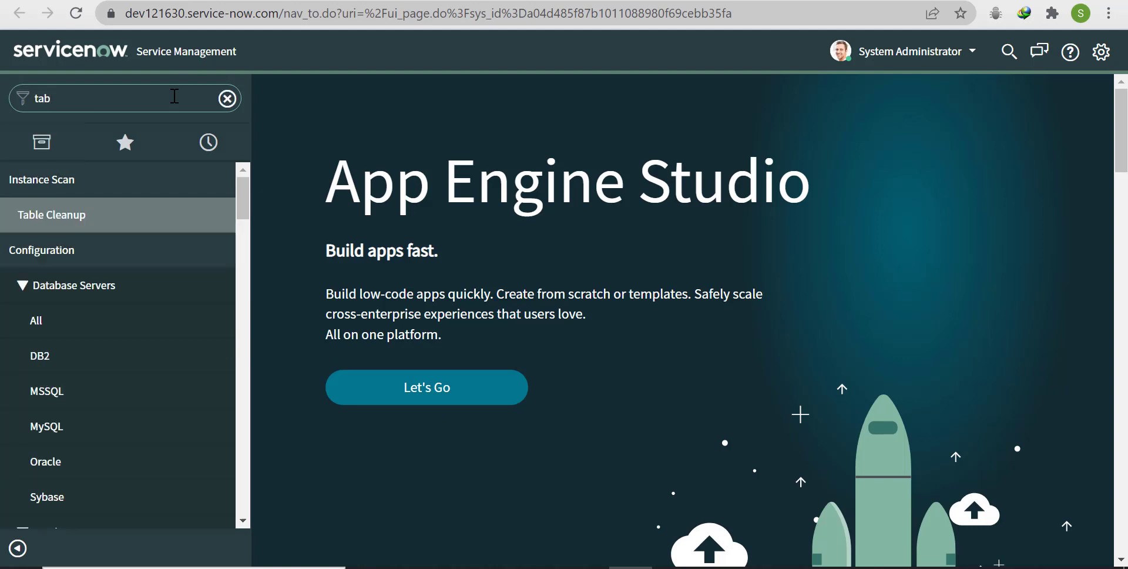
pyautogui.write('les')
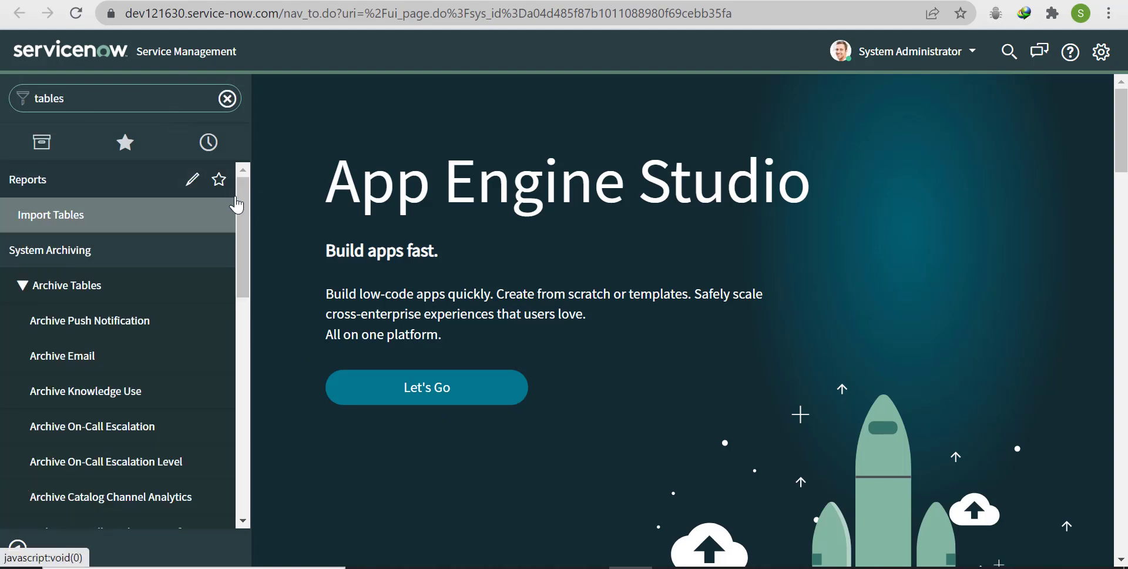
pyautogui.moveTo(241, 212); pyautogui.dragTo(247, 427)
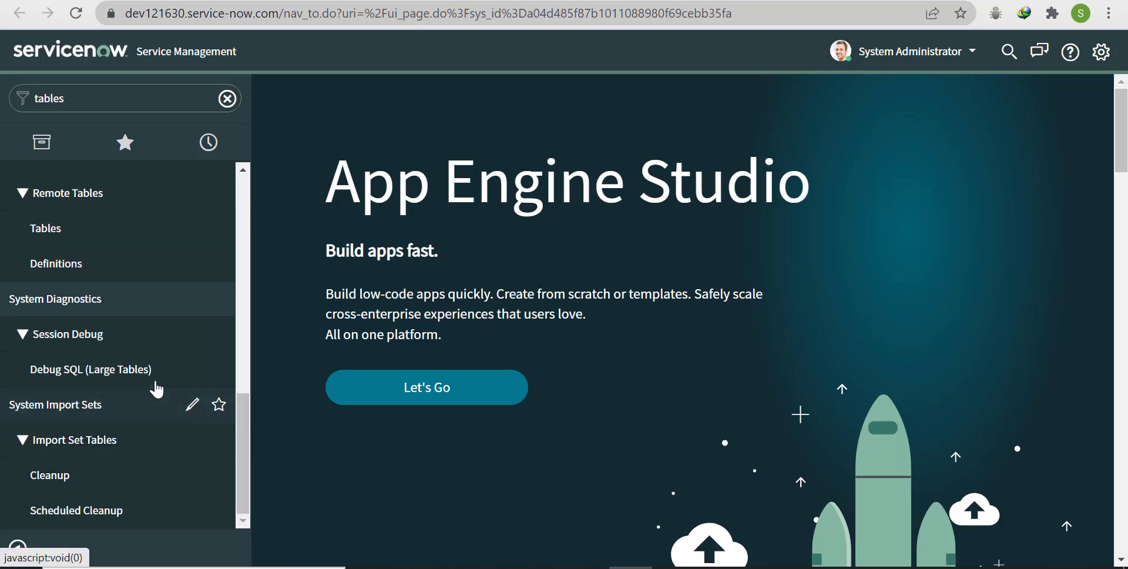
pyautogui.moveTo(247, 428); pyautogui.dragTo(255, 354)
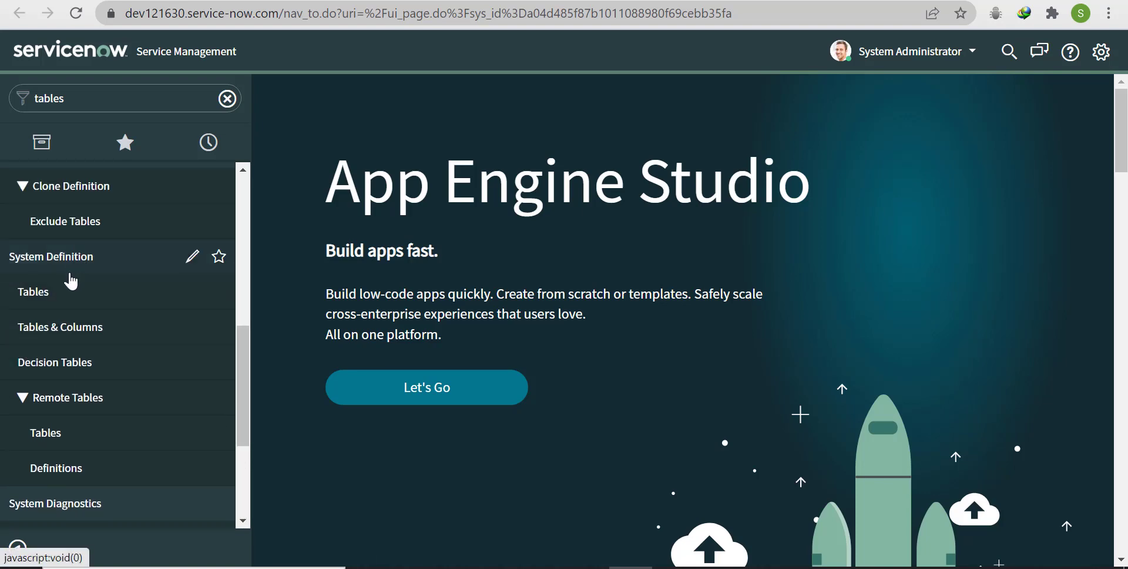
pyautogui.click(156, 279)
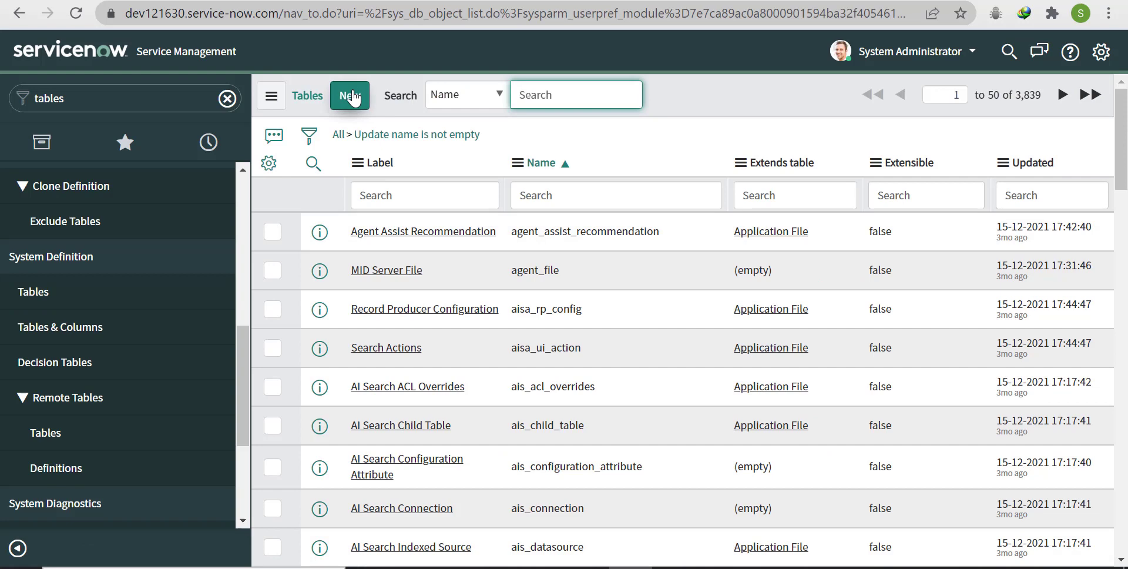
# - Start a new table record, dismiss the scoped-application notice and set the table's label to "Project details"
pyautogui.click(353, 99)
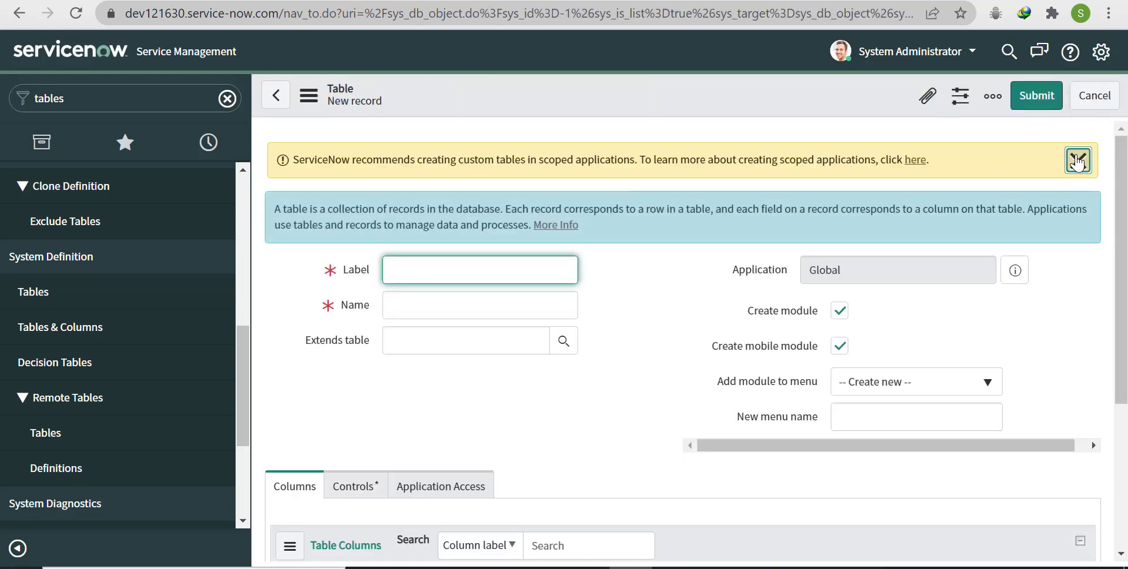
pyautogui.click(1078, 158)
pyautogui.click(419, 227)
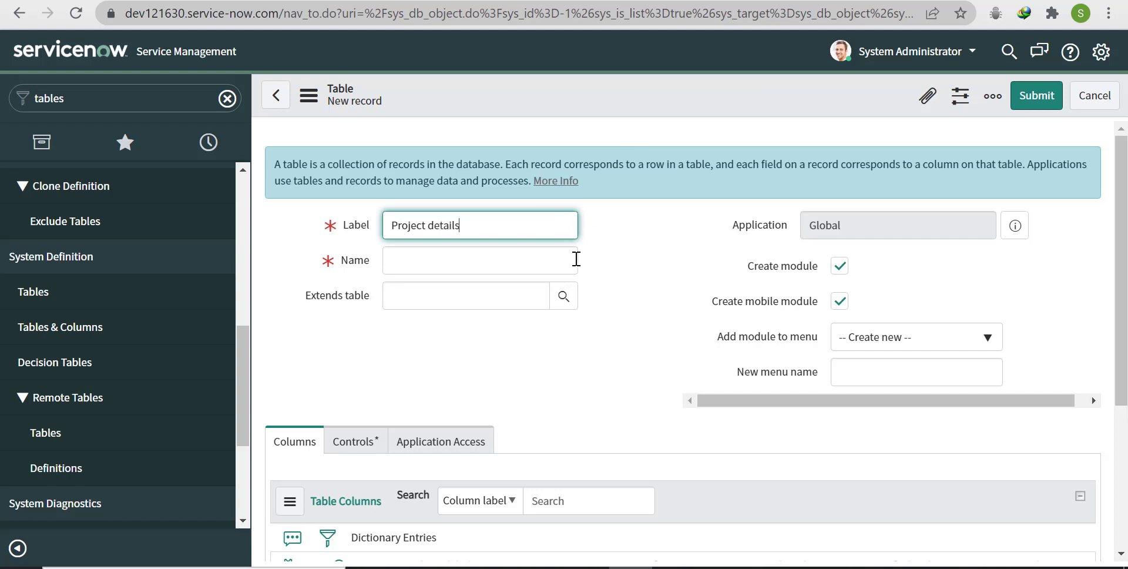
pyautogui.click(617, 245)
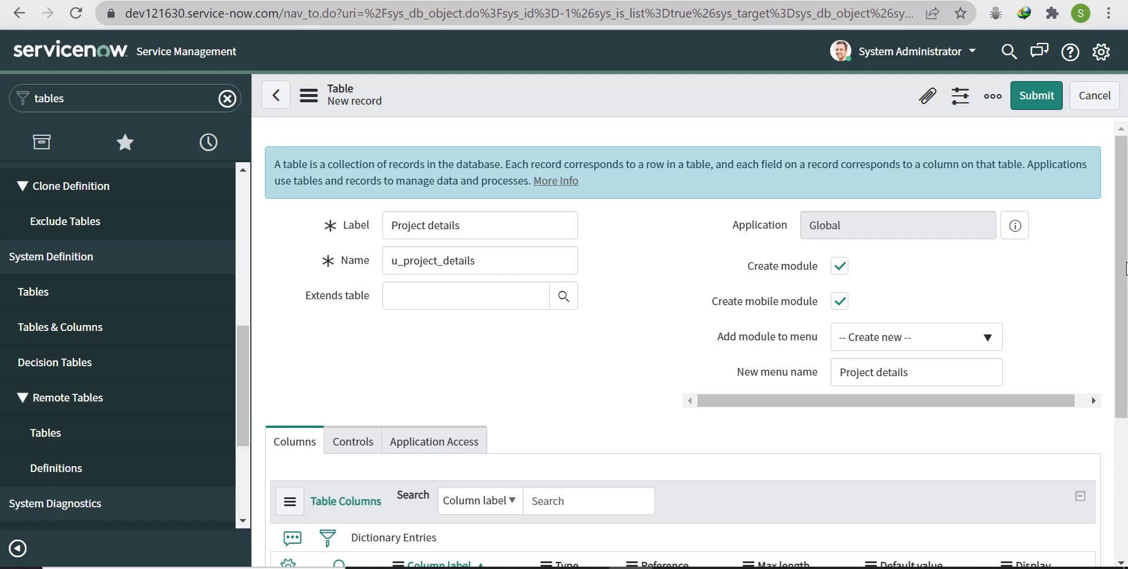
# - Add a table column labelled "Project ID" with type Integer
pyautogui.scroll(-4, 1121, 294)
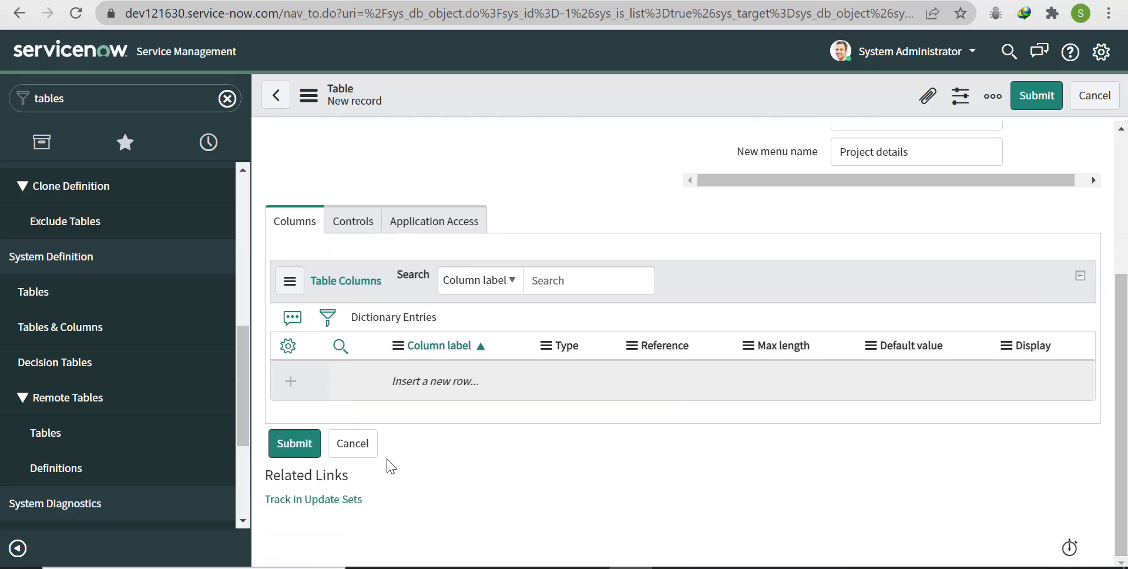
pyautogui.click(425, 390)
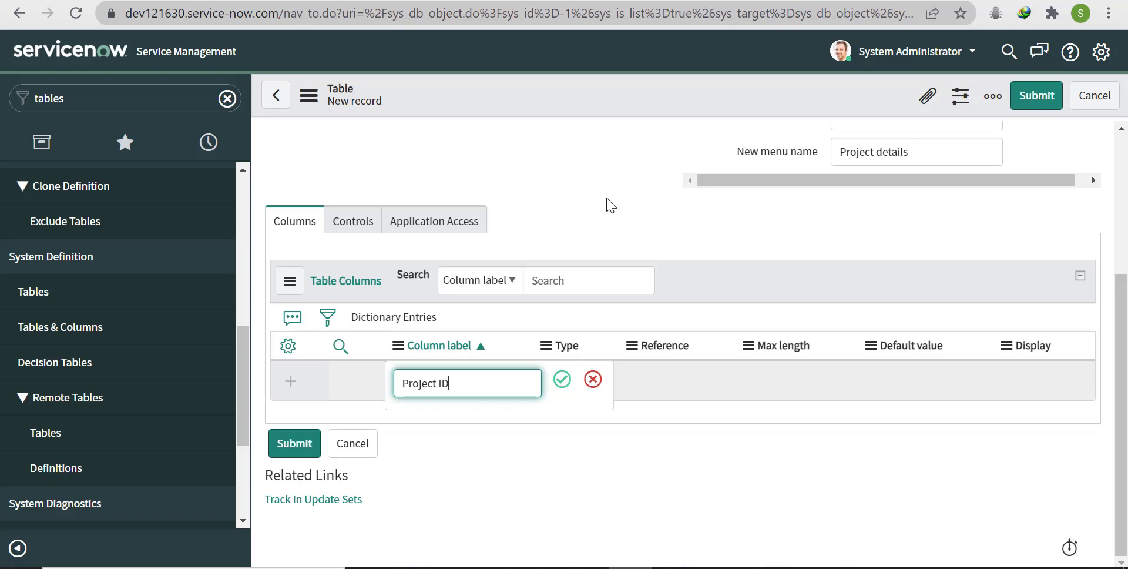
pyautogui.click(561, 379)
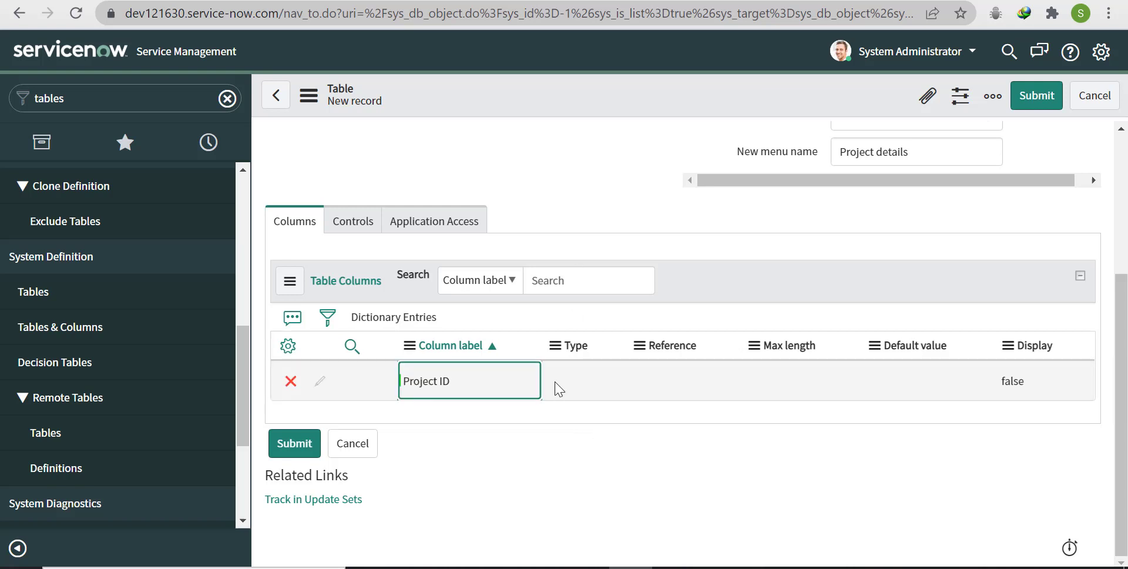
pyautogui.click(578, 386)
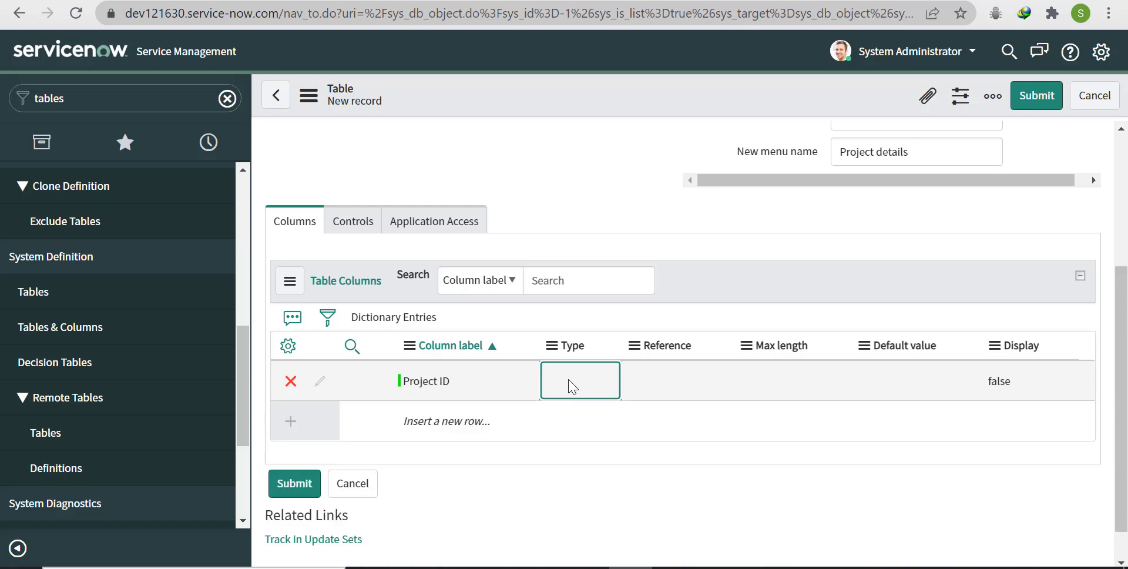
pyautogui.click(572, 385)
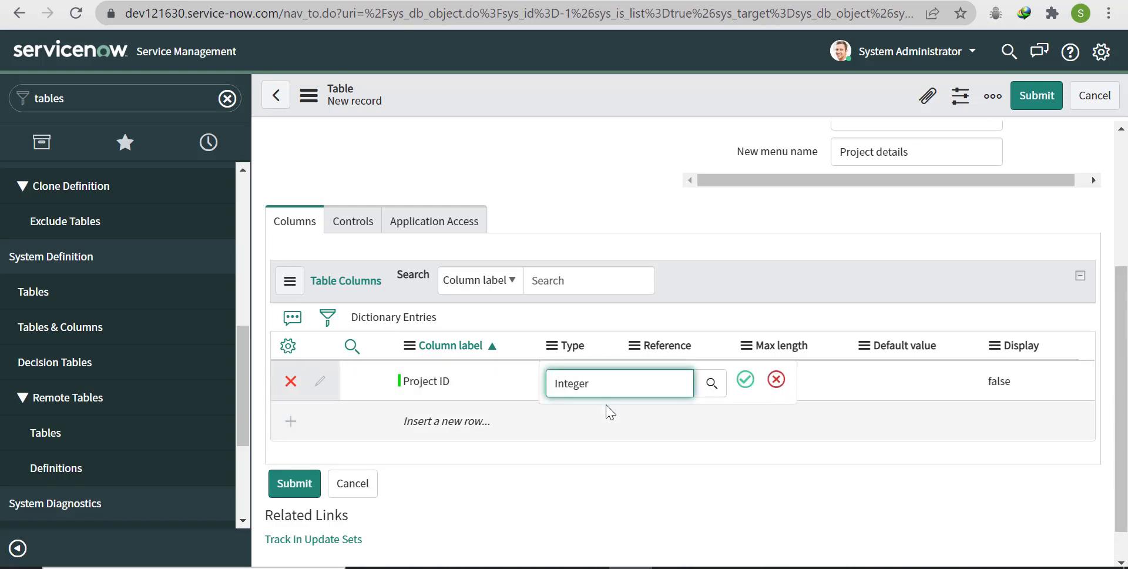
pyautogui.click(635, 424)
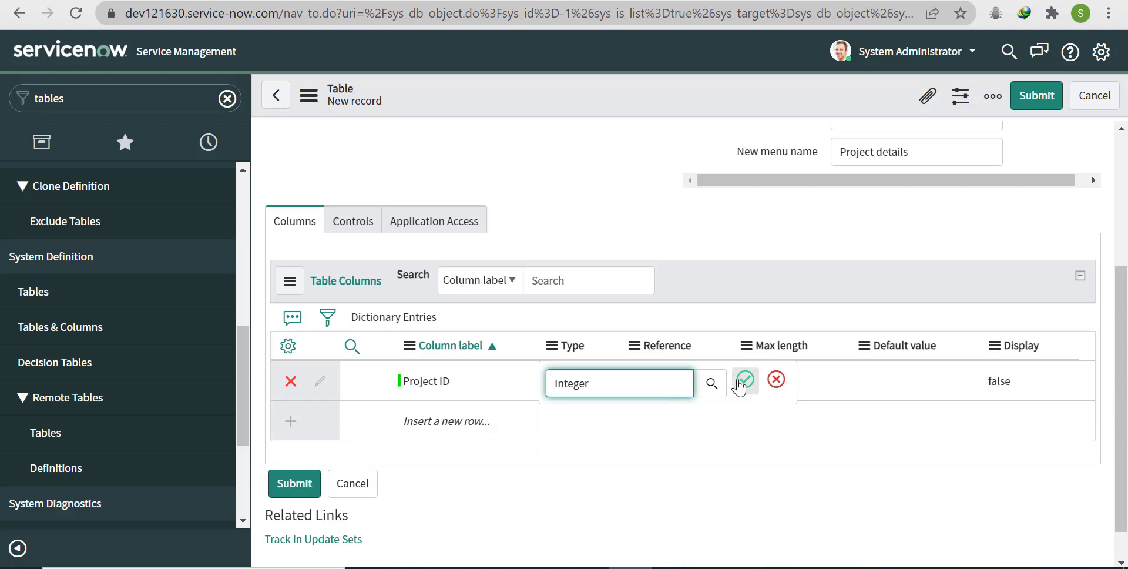
pyautogui.click(744, 378)
# - Add a second table column labelled "Project Name" with type String
pyautogui.doubleClick(456, 421)
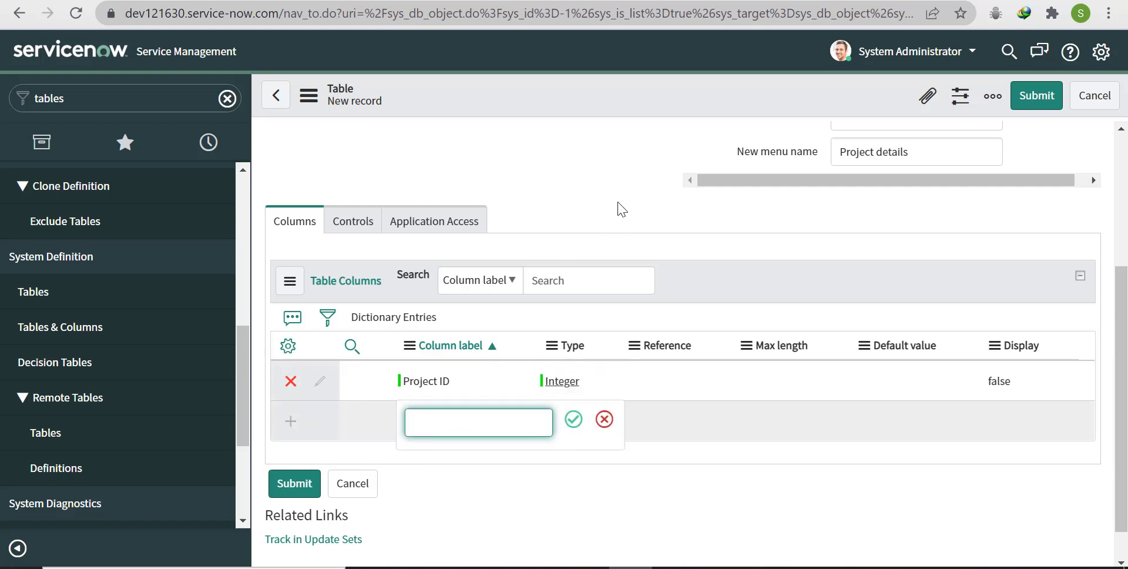
pyautogui.write('Project Name')
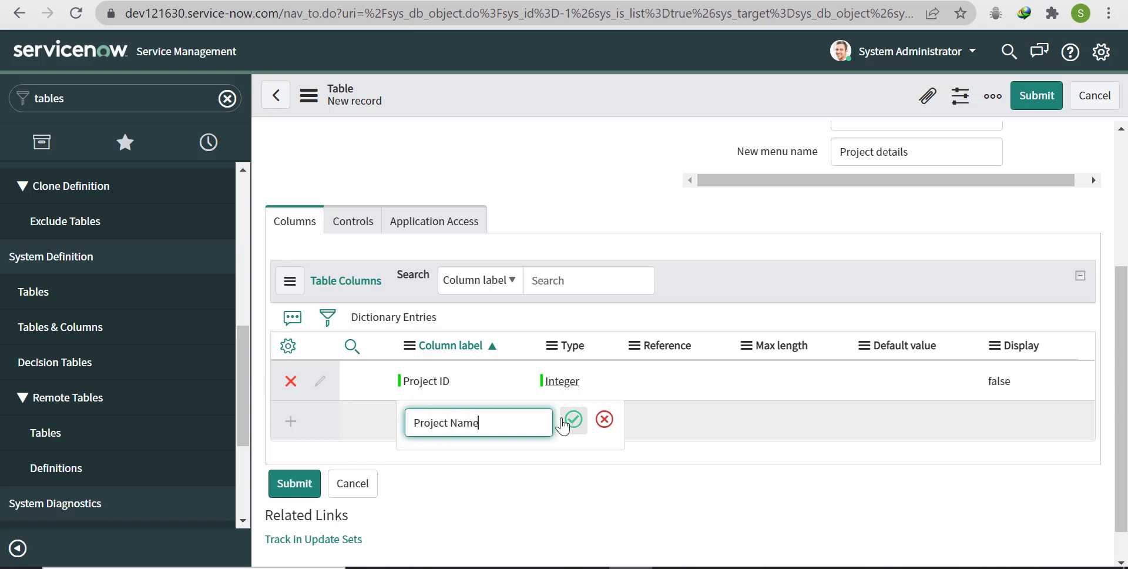
pyautogui.click(573, 419)
pyautogui.doubleClick(566, 423)
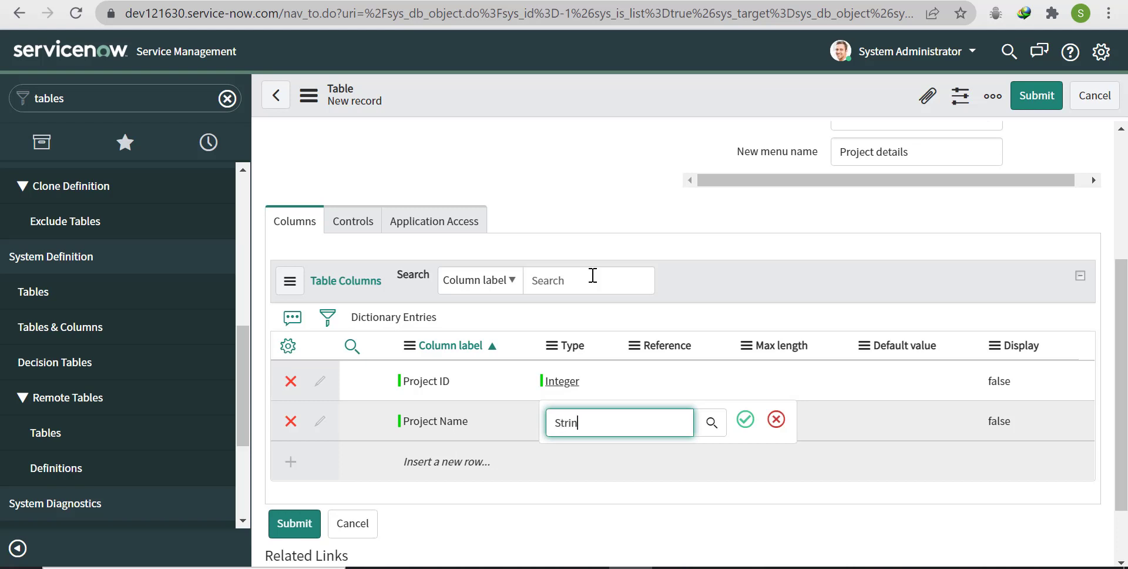
pyautogui.write('Strin')
pyautogui.click(572, 459)
pyautogui.click(744, 419)
# - Add a third table column labelled "Project Manager" with type String
pyautogui.click(433, 461)
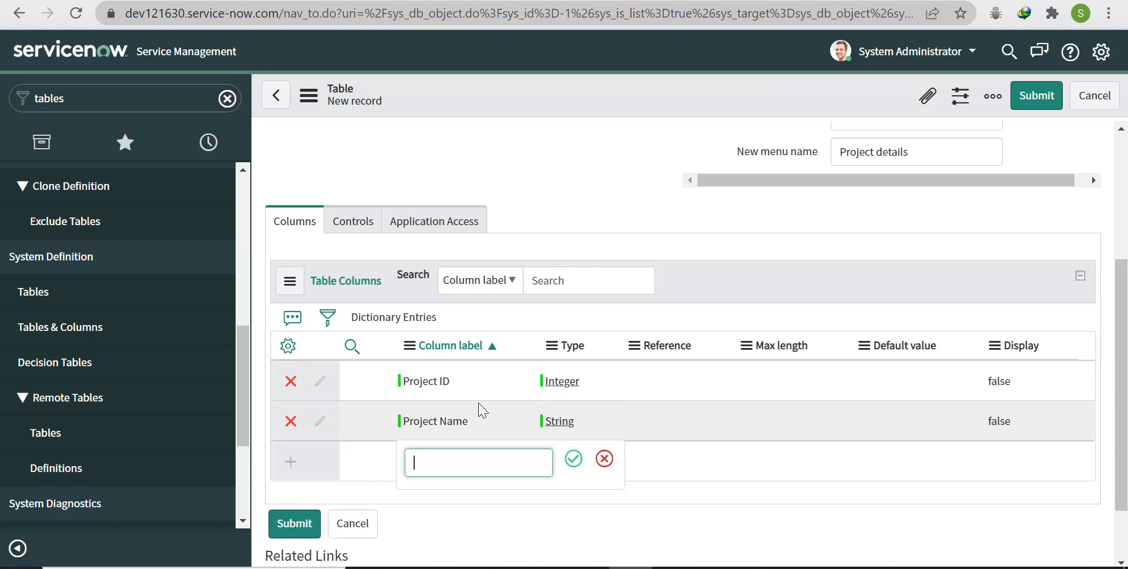
pyautogui.write('Proj')
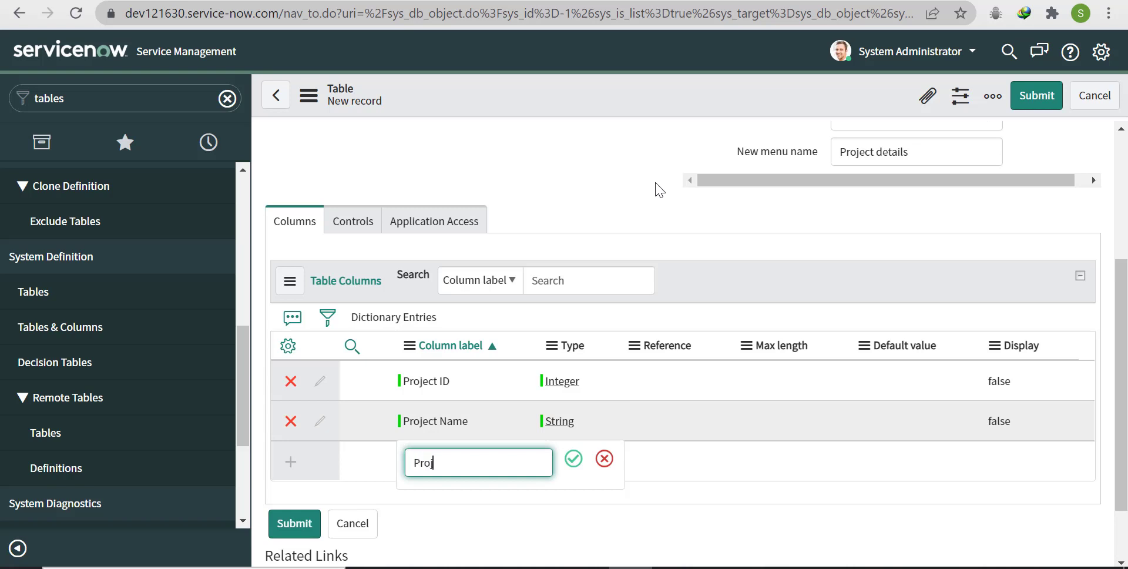
pyautogui.write('ect Manager')
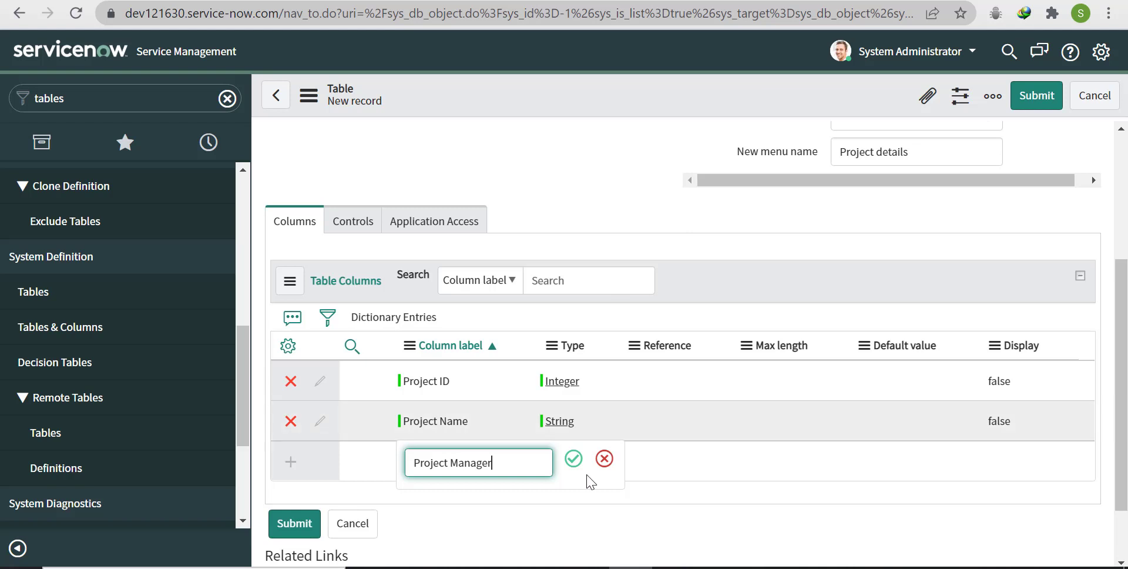
pyautogui.click(573, 457)
pyautogui.click(571, 456)
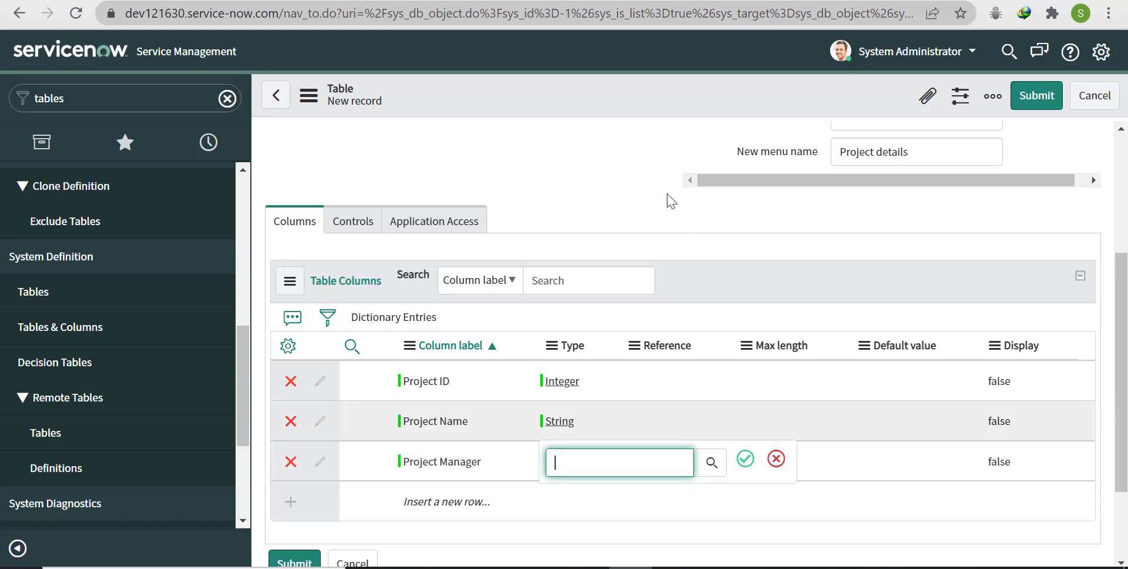
pyautogui.write('string')
pyautogui.press('Return')
pyautogui.click(743, 459)
# - Add a fourth table column labelled "Location" with type String
pyautogui.click(456, 503)
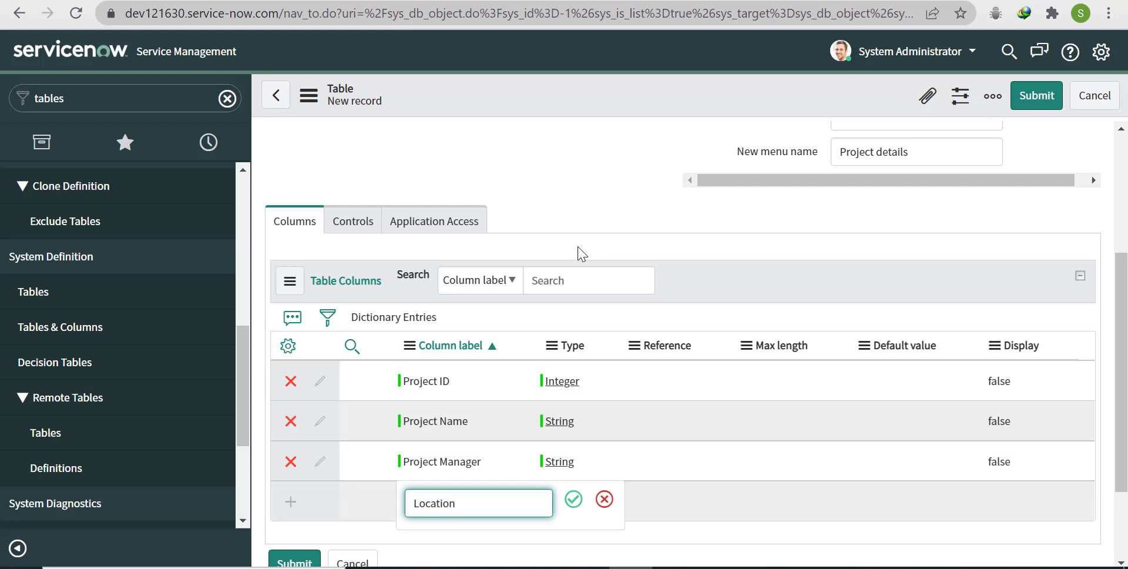
pyautogui.click(573, 499)
pyautogui.click(576, 506)
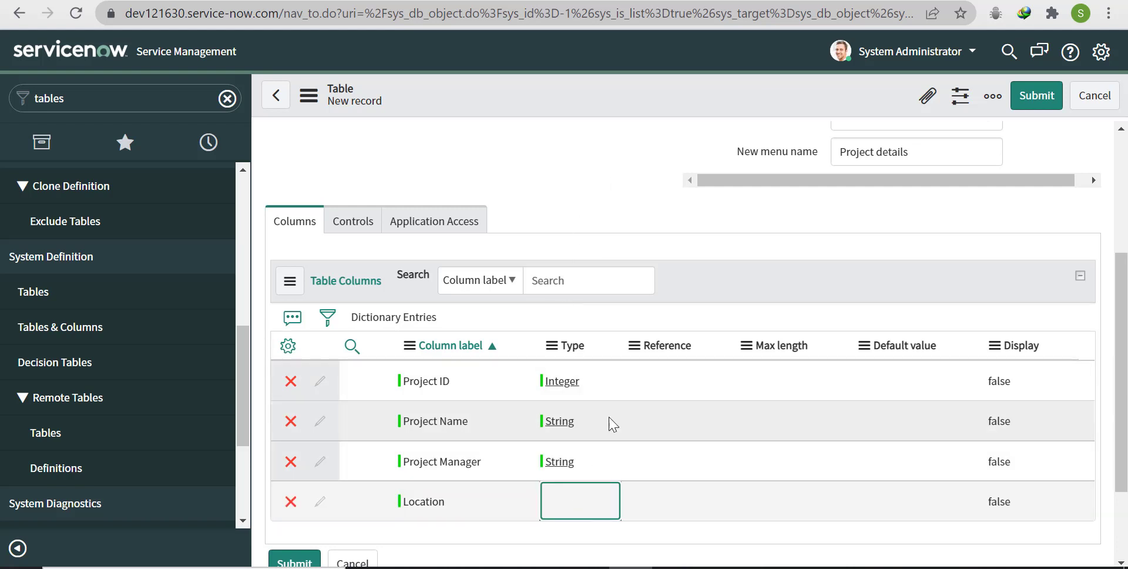
pyautogui.click(580, 519)
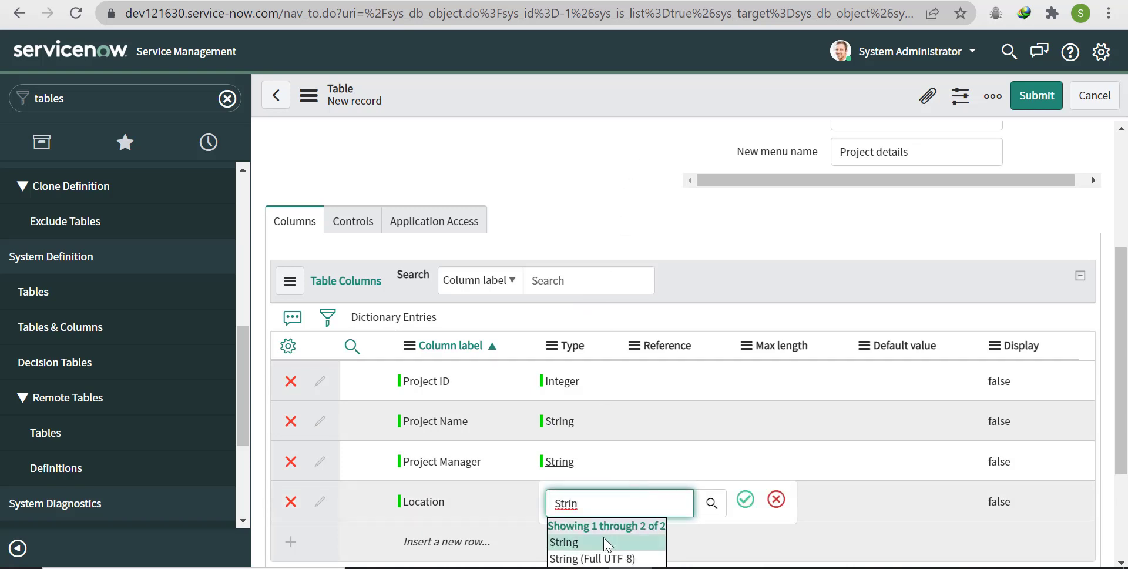
pyautogui.click(607, 541)
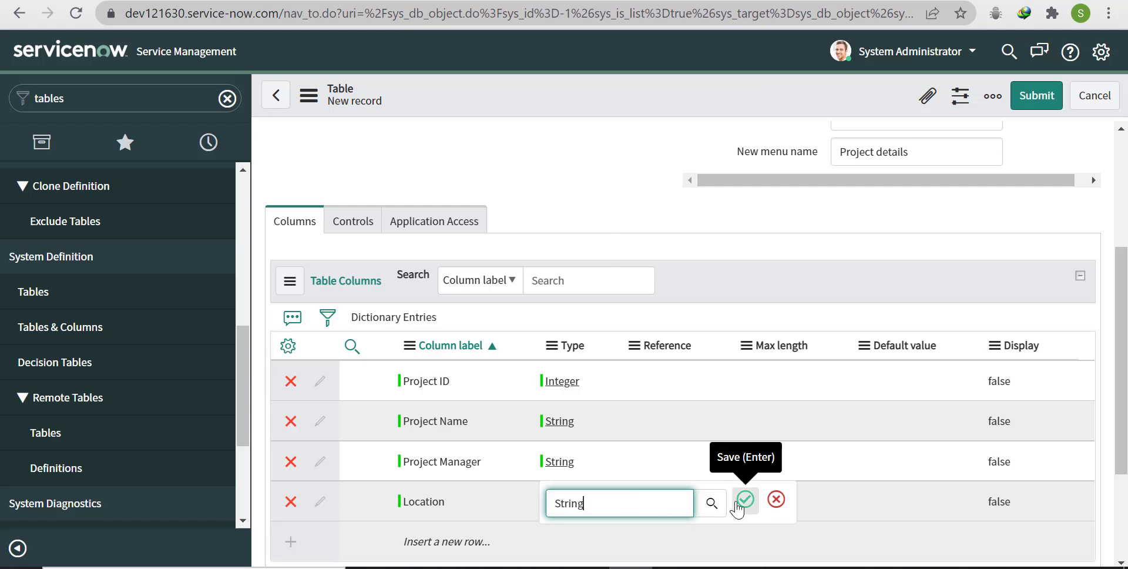
pyautogui.click(745, 499)
# - Save the Project details table while staying on its record
pyautogui.scroll(2, 668, 295)
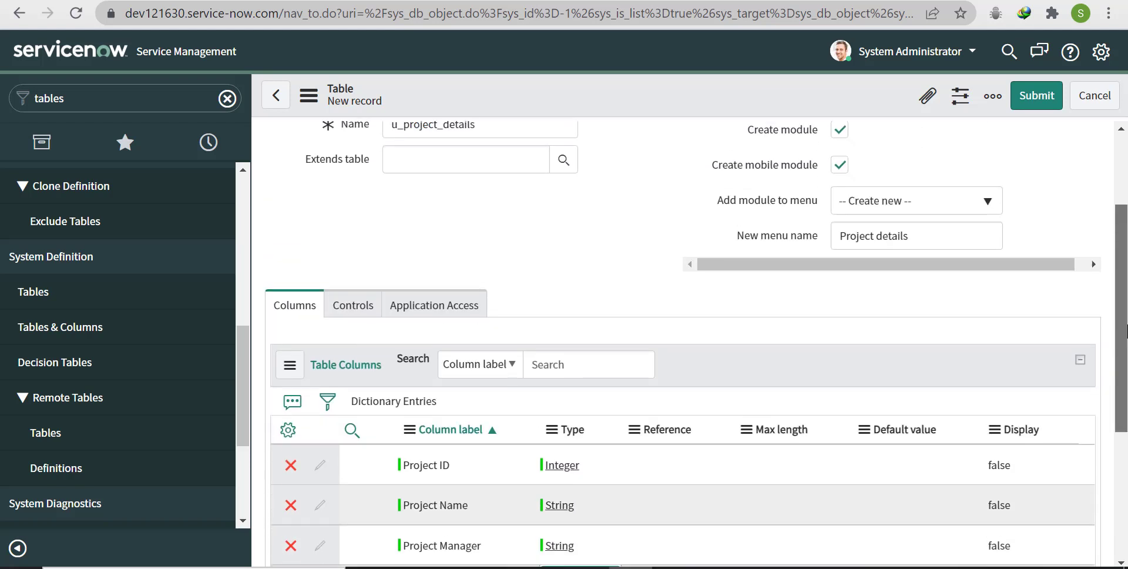
pyautogui.rightClick(552, 100)
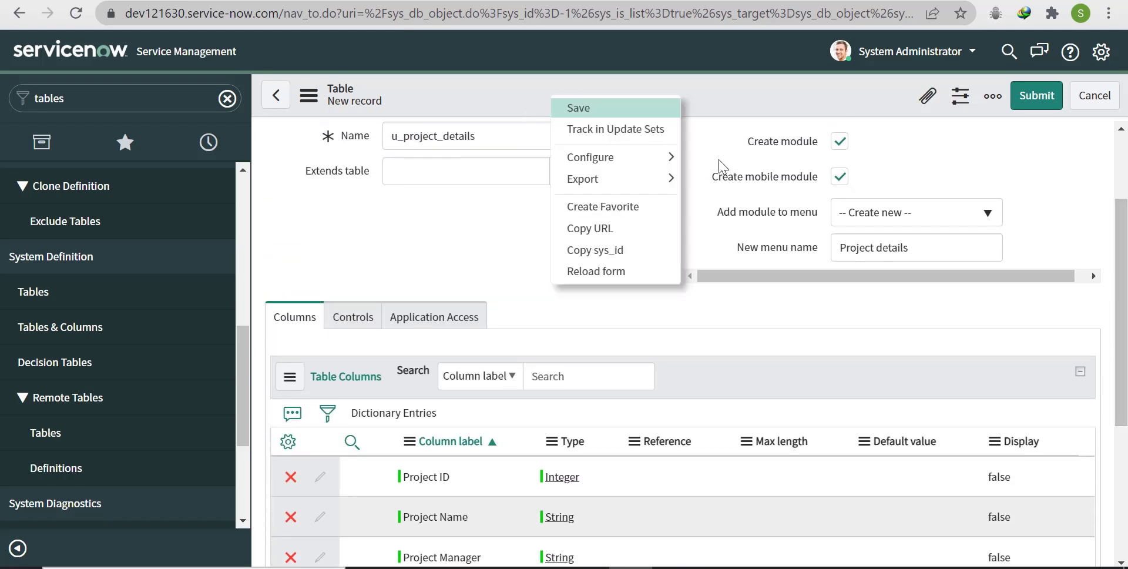
pyautogui.click(610, 116)
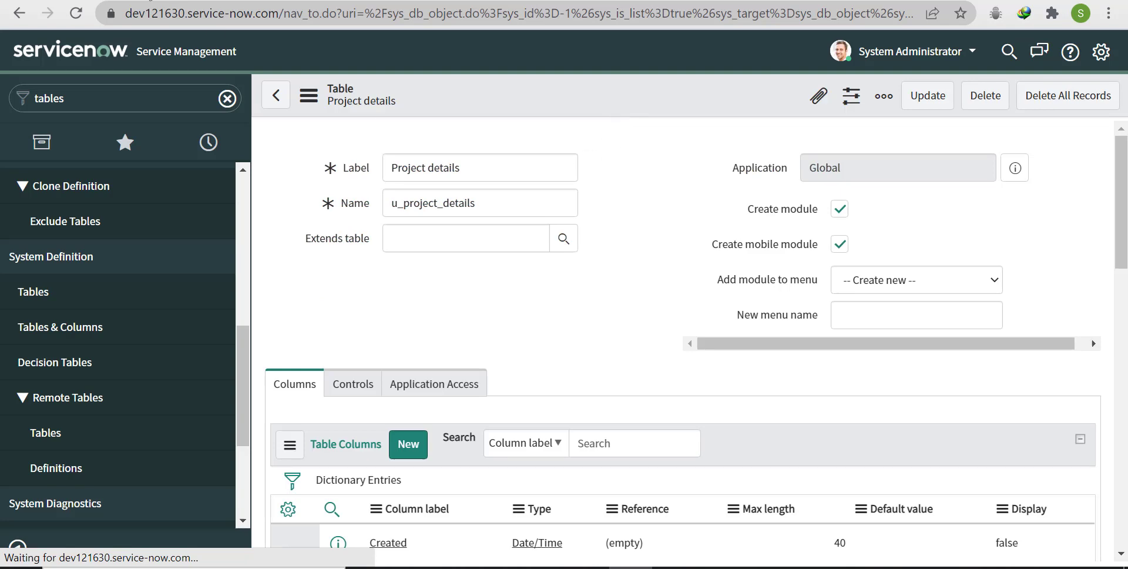
# - Load a fresh copy of the ServiceNow page, filter the navigator for "projec" and open the Project details module
pyautogui.rightClick(329, 1)
pyautogui.click(379, 98)
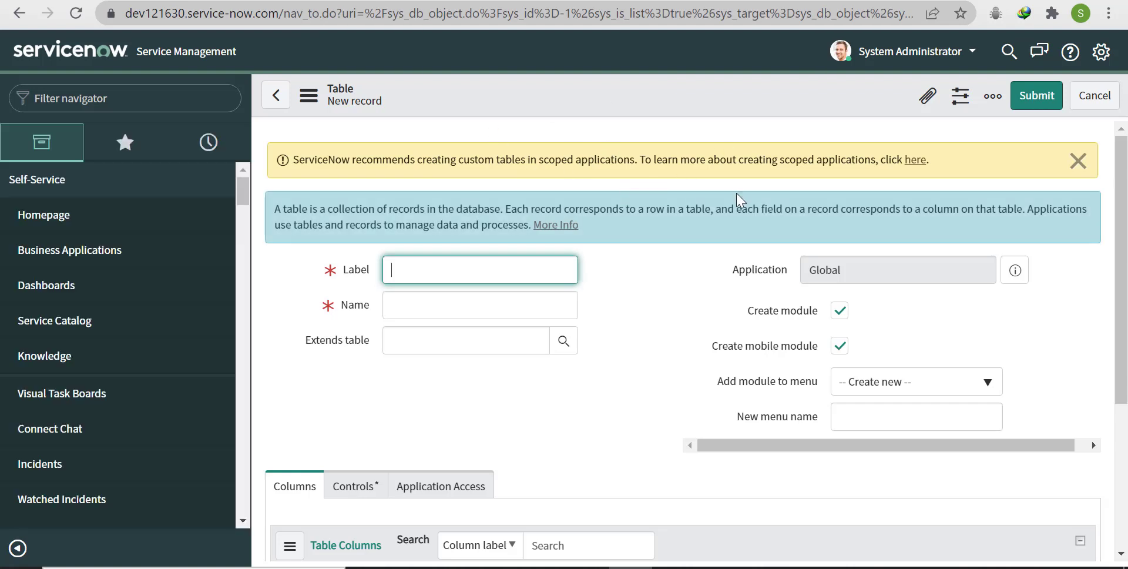
pyautogui.click(120, 98)
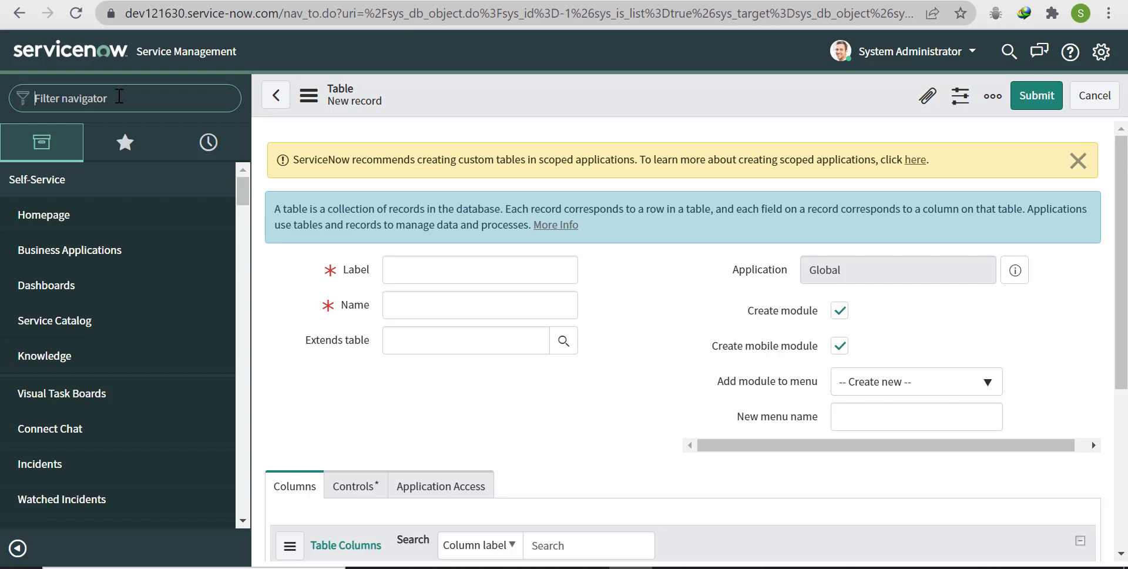
pyautogui.write('projec')
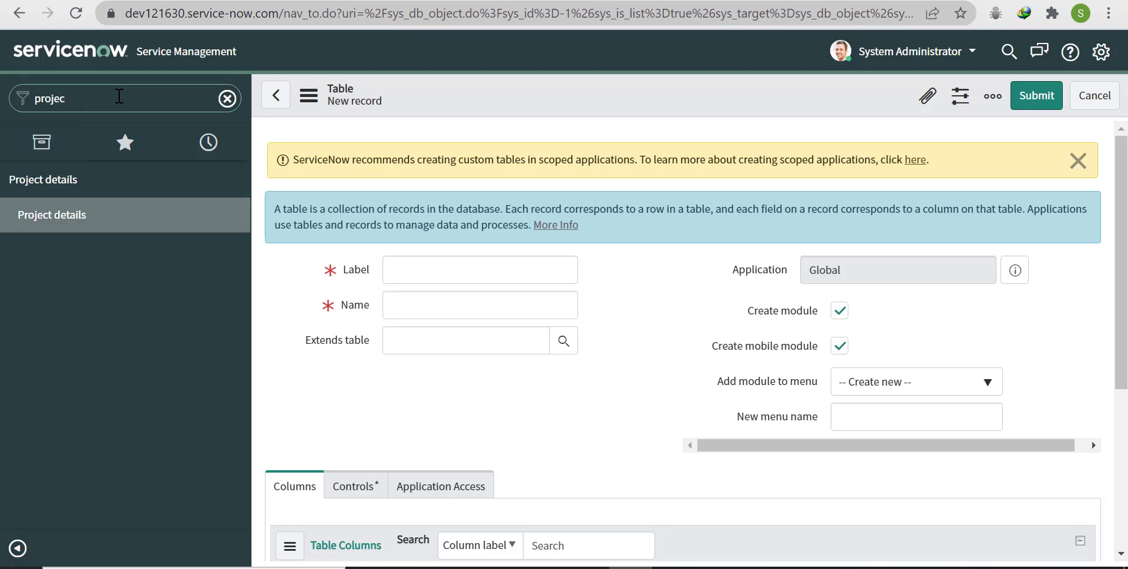
pyautogui.click(52, 214)
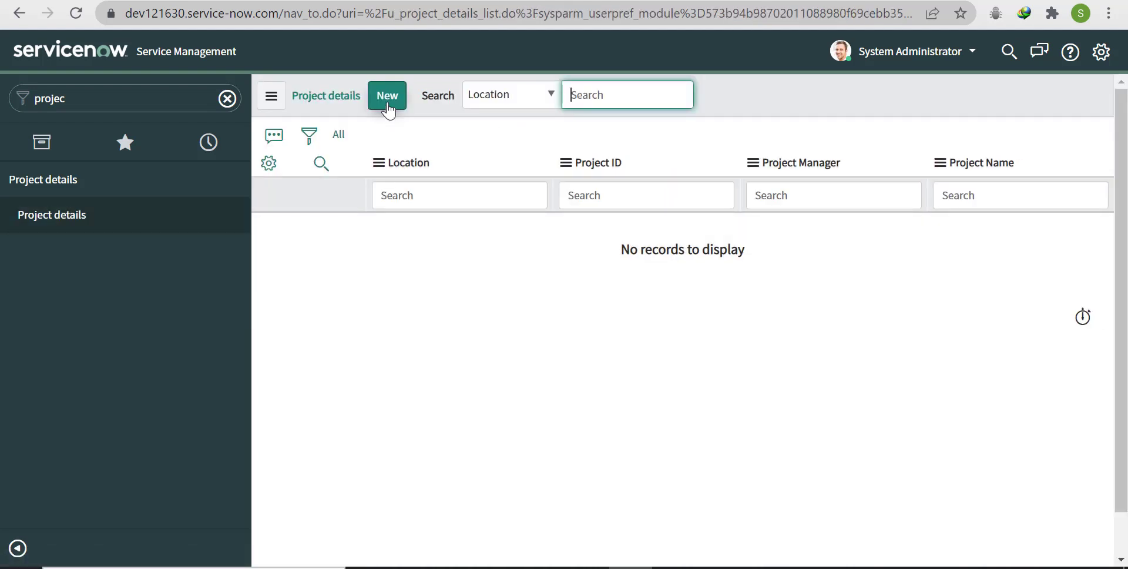
# - Create and submit a Project details record with a project manager's name, Project Name Unicorn, Location Amsterdam and Project ID 1234
pyautogui.click(388, 107)
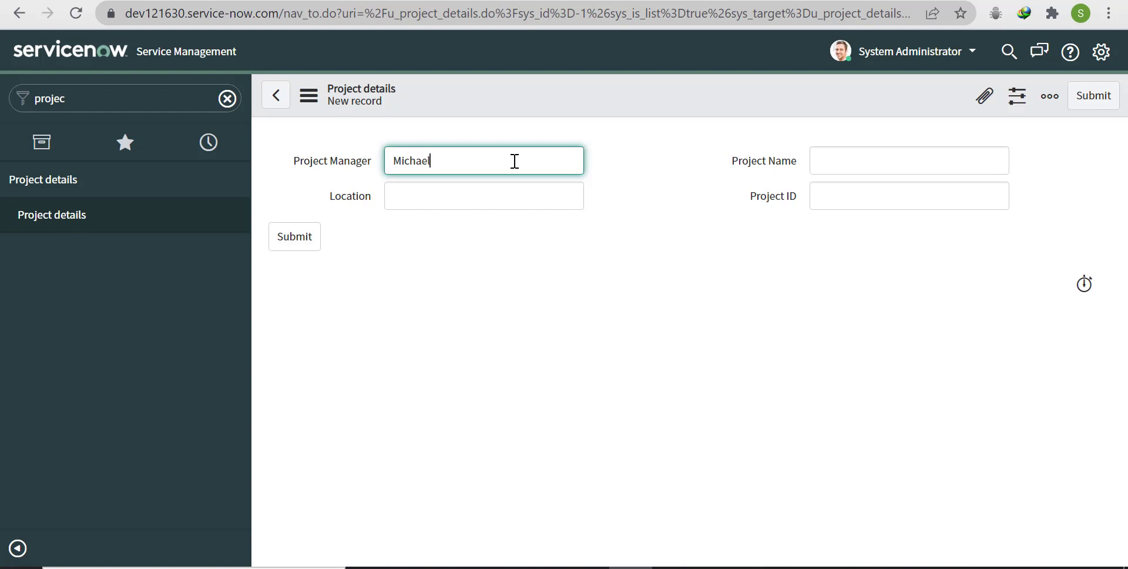
pyautogui.click(862, 149)
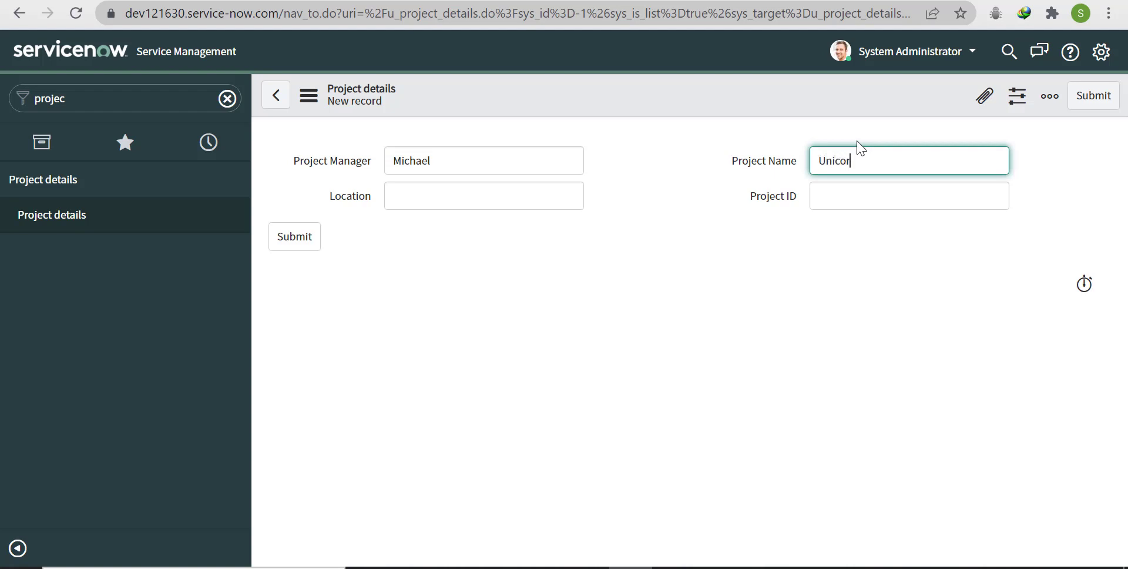
pyautogui.click(452, 194)
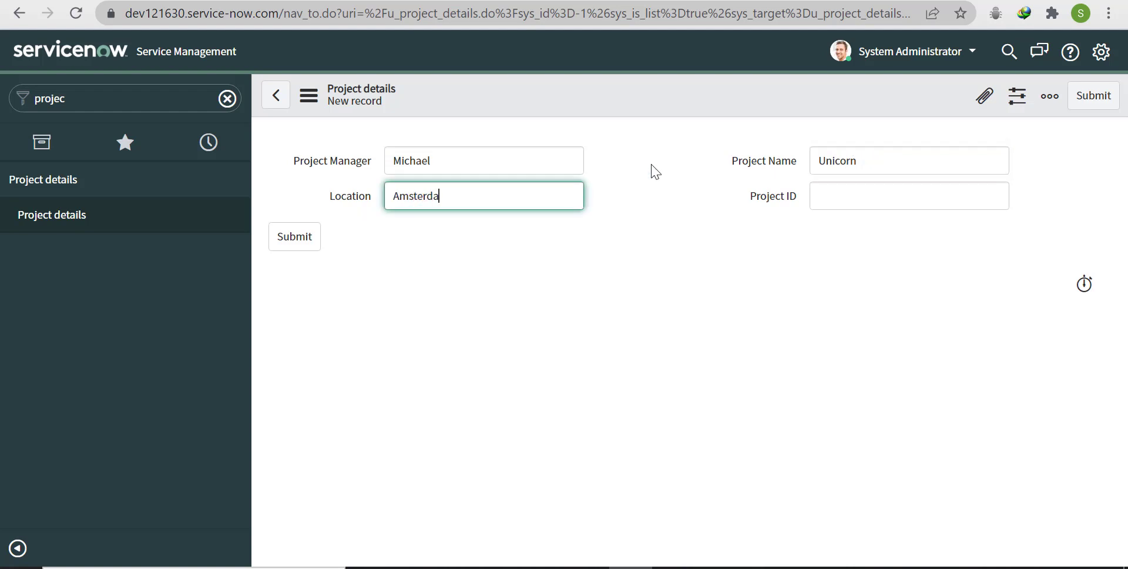
pyautogui.click(911, 184)
pyautogui.write('1,23')
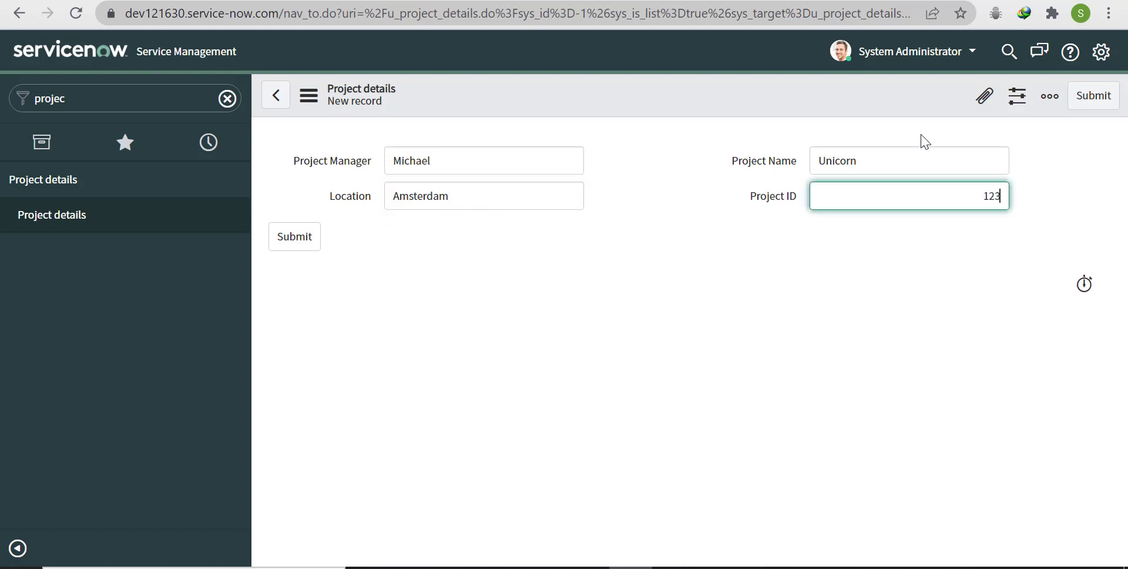
pyautogui.write('4')
pyautogui.click(1093, 95)
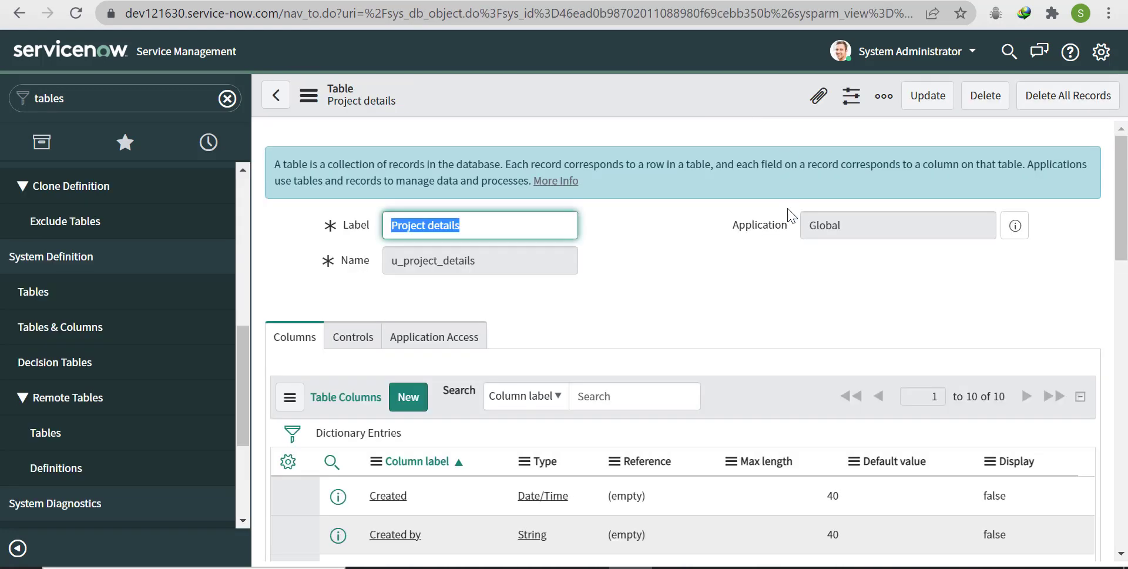
# - Delete the Project details table, confirming with "delete", and reload its record list
pyautogui.click(972, 106)
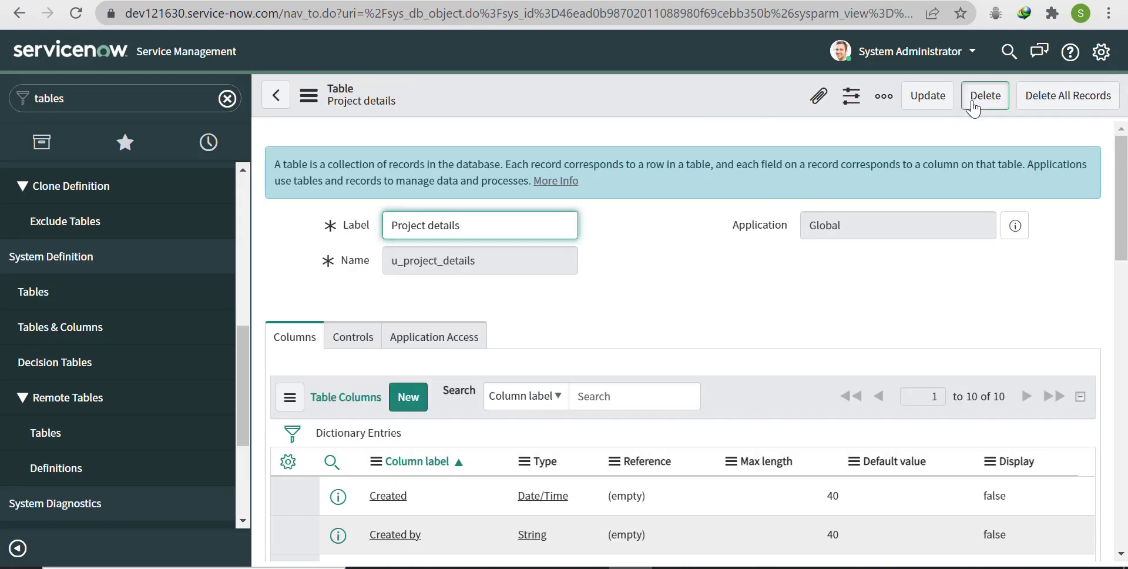
pyautogui.write('delete')
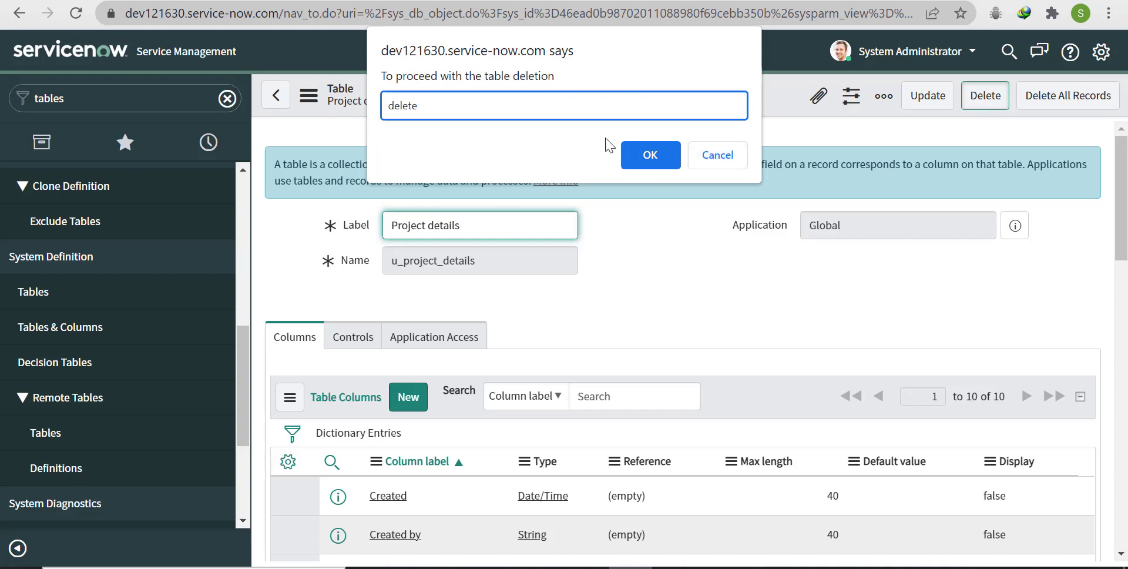
pyautogui.click(670, 156)
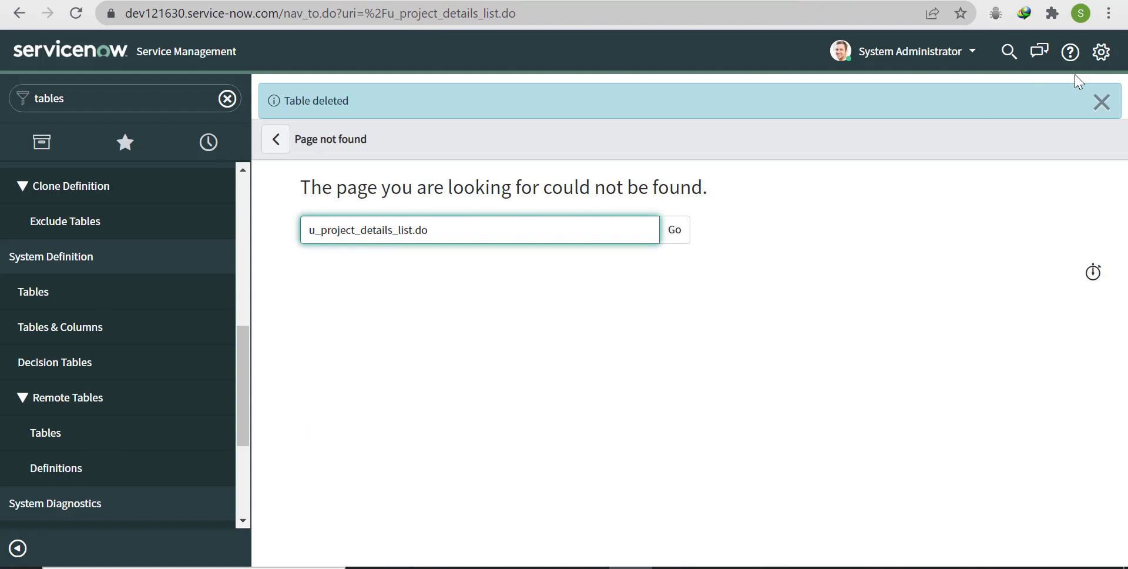
pyautogui.click(1100, 104)
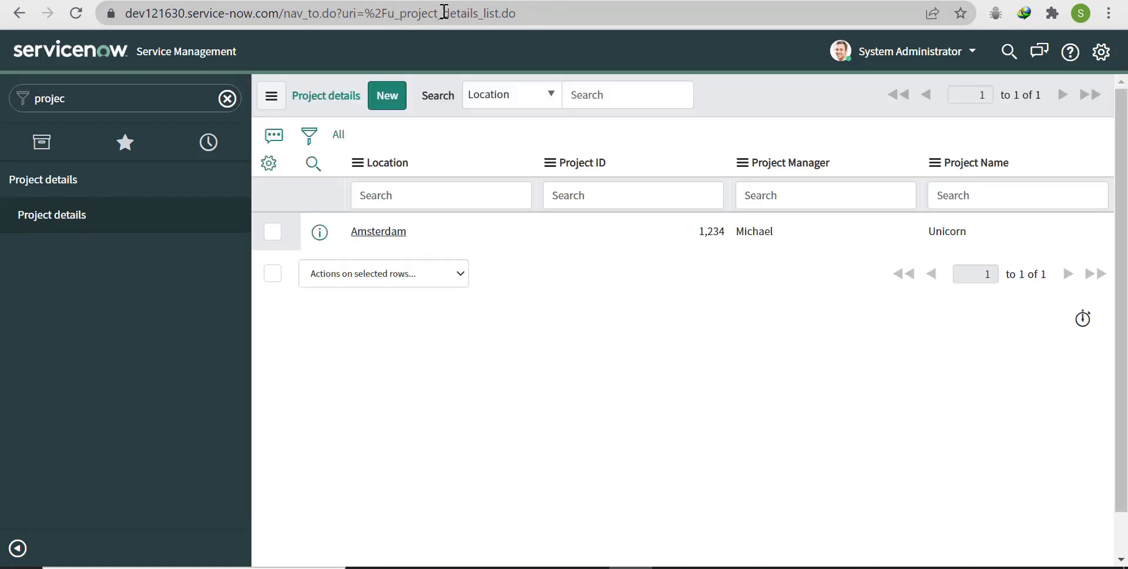
pyautogui.click(73, 13)
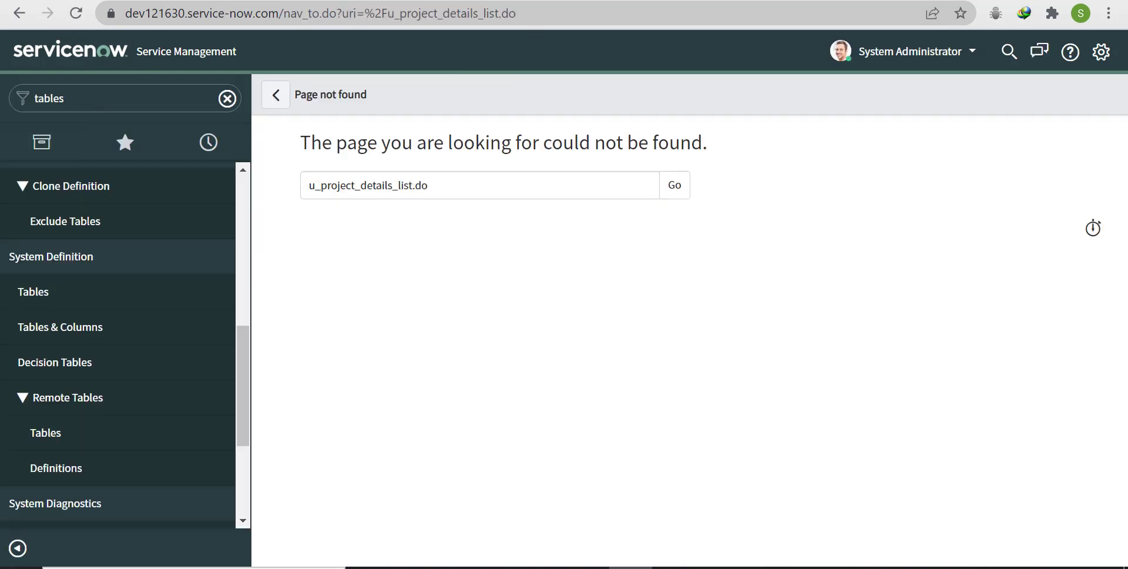
# - Open the Deleted Application Files list by entering sys_metadata_delete.list in the navigator filter
pyautogui.click(110, 99)
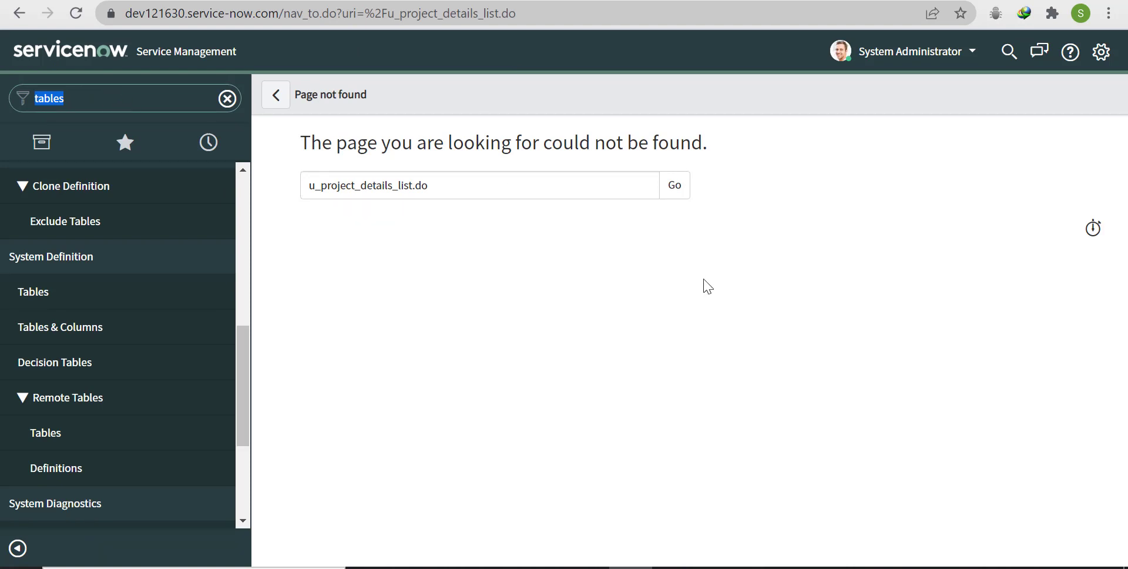
pyautogui.write('ss')
pyautogui.press('BackSpace')
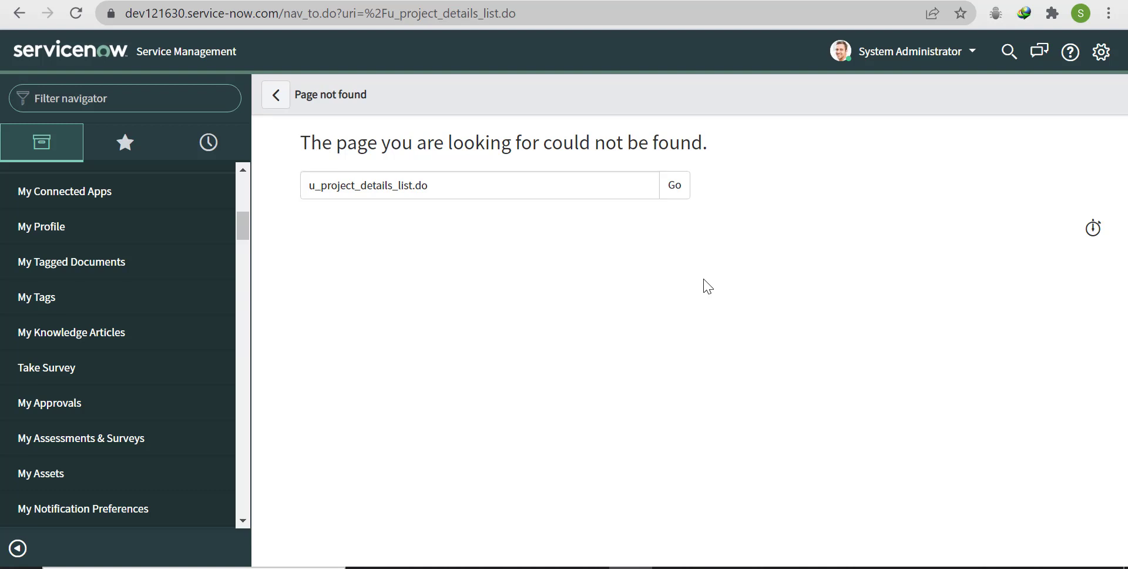
pyautogui.write('sys_metadata_delete')
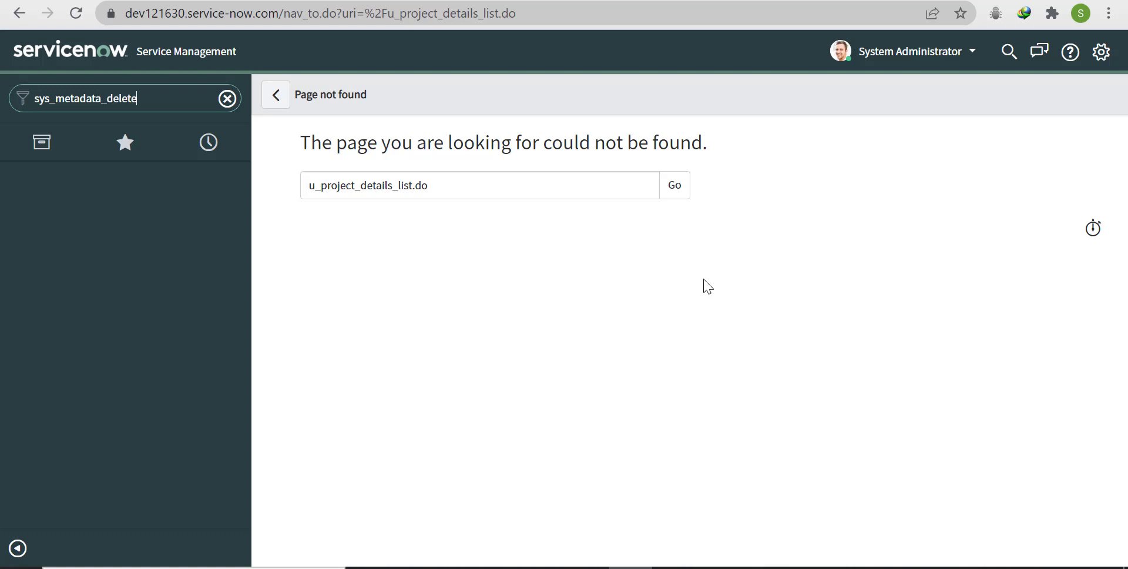
pyautogui.write('.list')
pyautogui.press('Return')
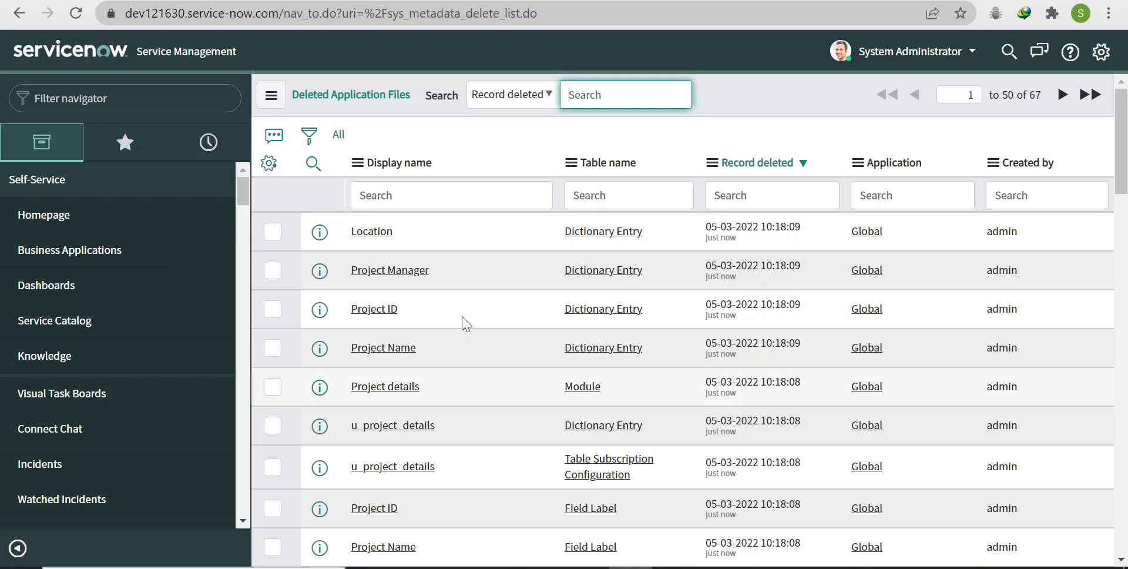
# - Find the deleted Project details file whose table name is Table and restore it along with its related records
pyautogui.scroll(-3, 1126, 199)
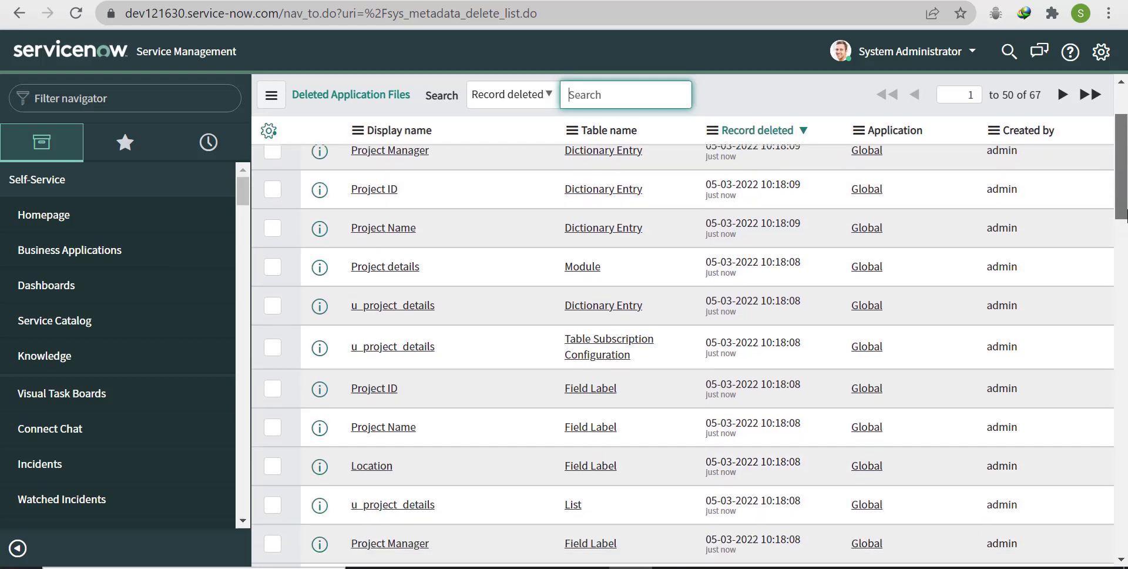
pyautogui.scroll(-3, 1126, 226)
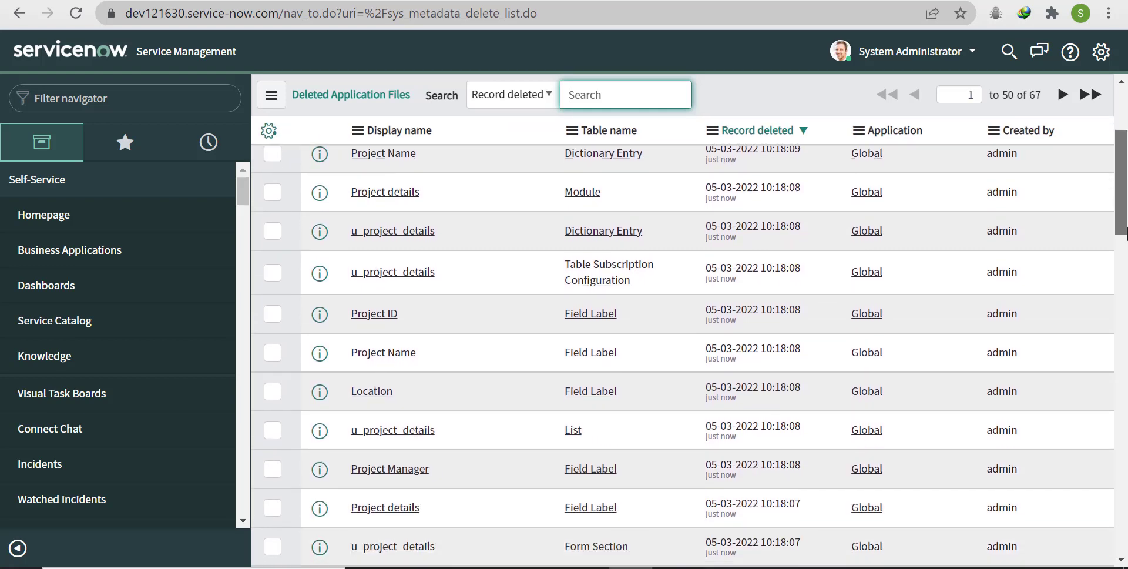
pyautogui.scroll(-8, 1126, 234)
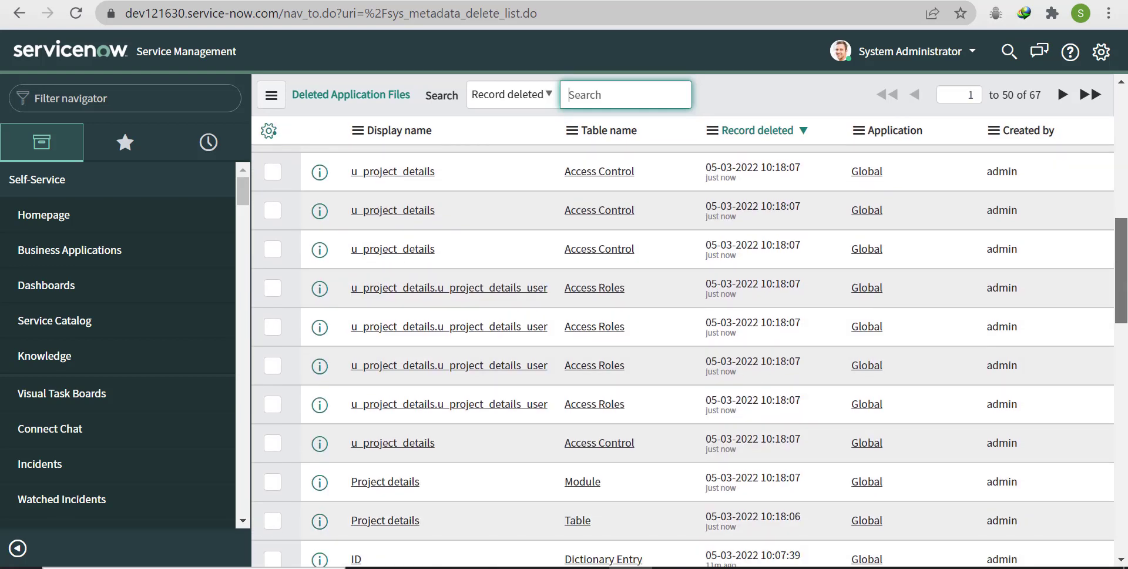
pyautogui.scroll(-2, 1126, 322)
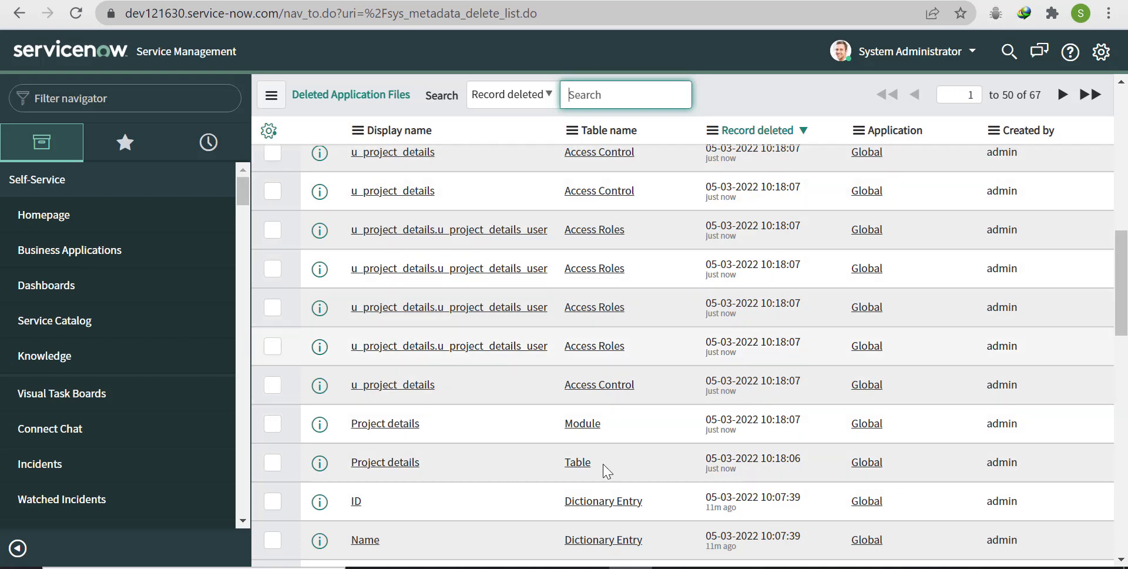
pyautogui.click(400, 473)
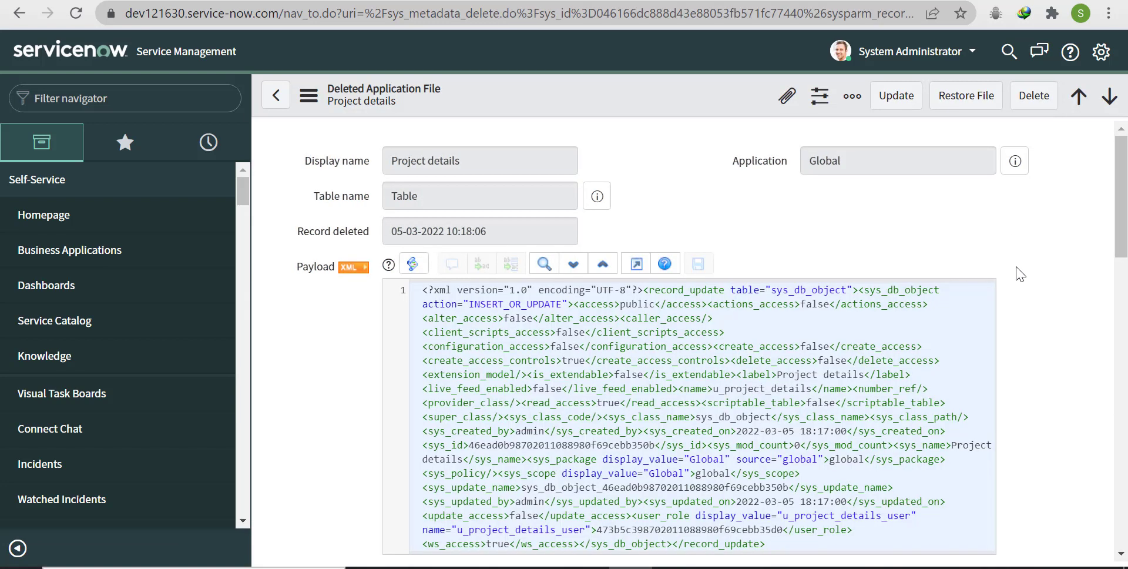
pyautogui.click(966, 108)
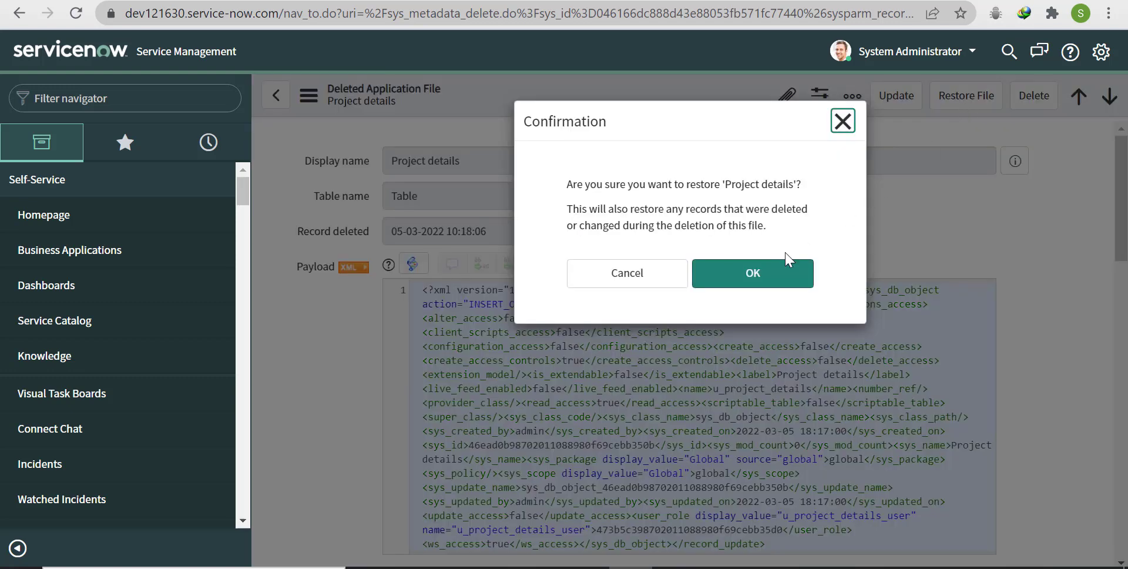
pyautogui.click(781, 272)
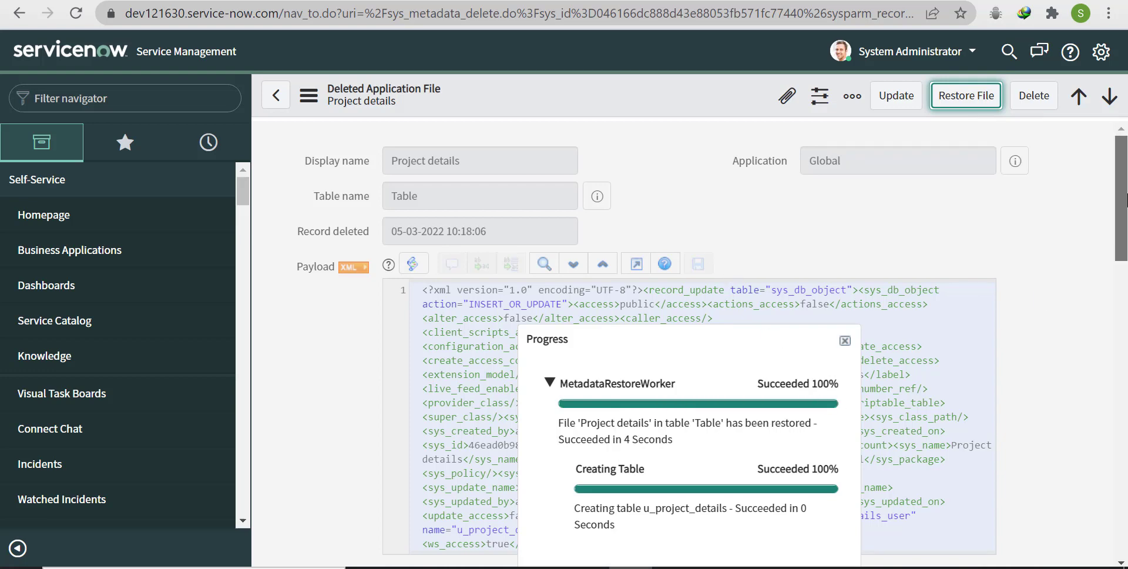
pyautogui.click(801, 459)
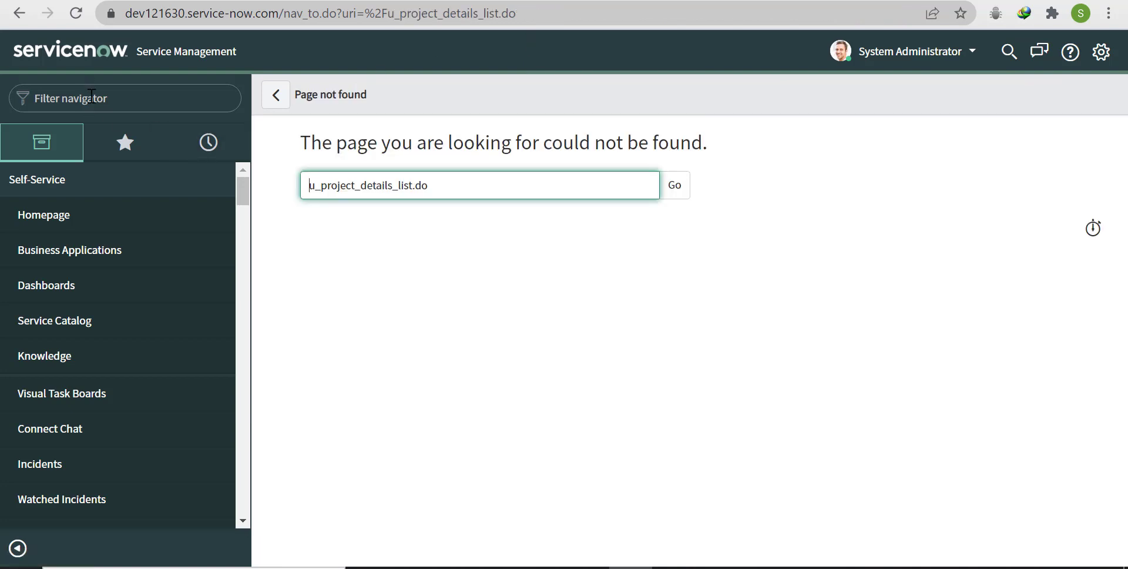
# - Reload the Project details list page and filter the navigator for "Projec" to check for its module
pyautogui.click(90, 97)
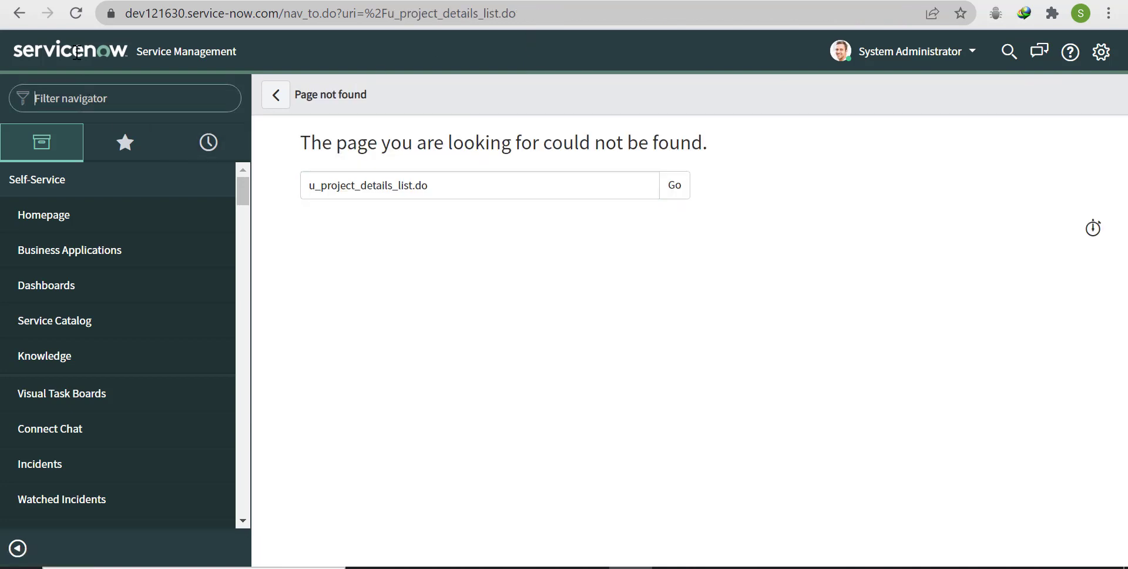
pyautogui.click(76, 13)
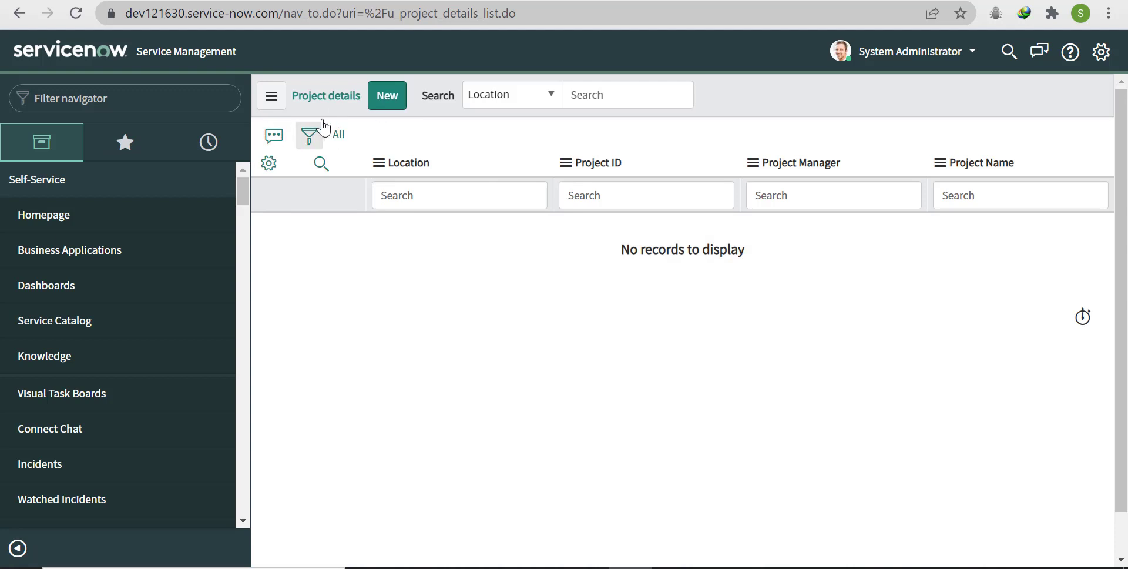
pyautogui.click(168, 98)
pyautogui.write('P')
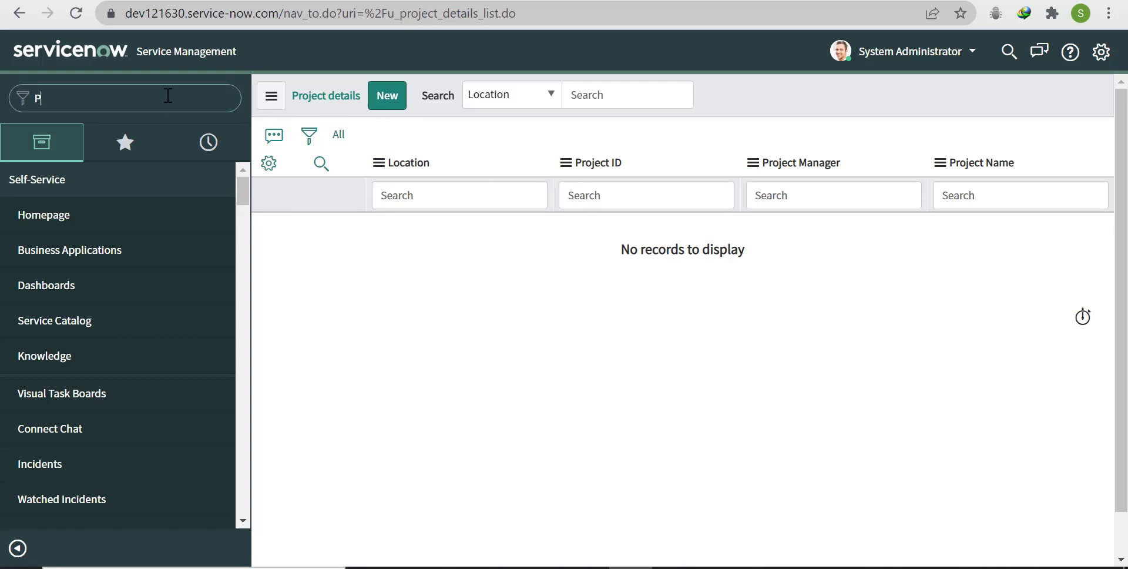
pyautogui.write('rojec')
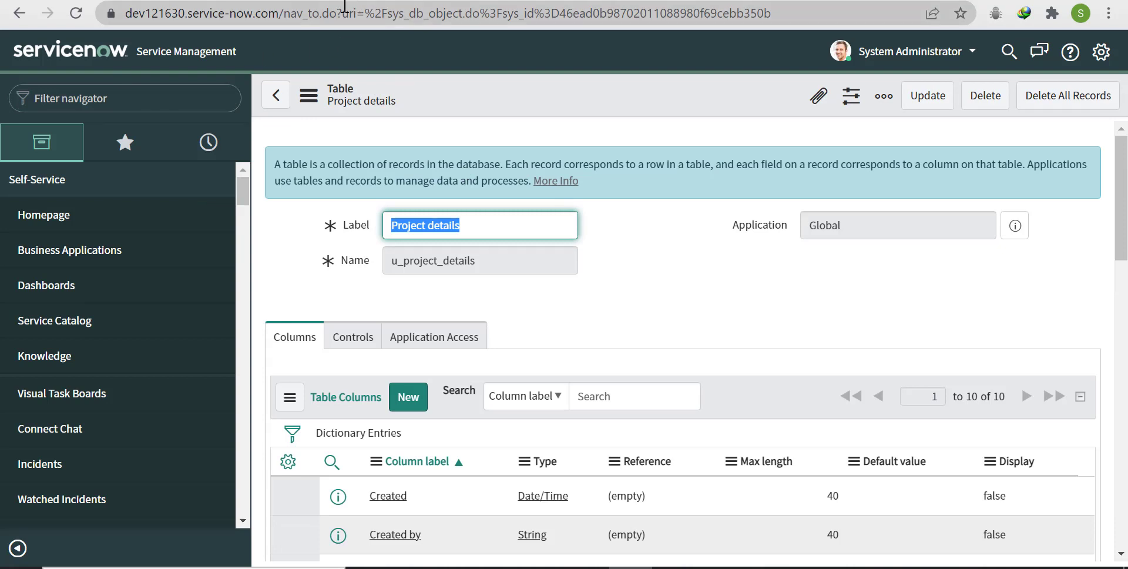
# - Return to the Deleted Application Files list using sys_metadata_delete.list in the navigator filter
pyautogui.click(119, 102)
pyautogui.write('sys')
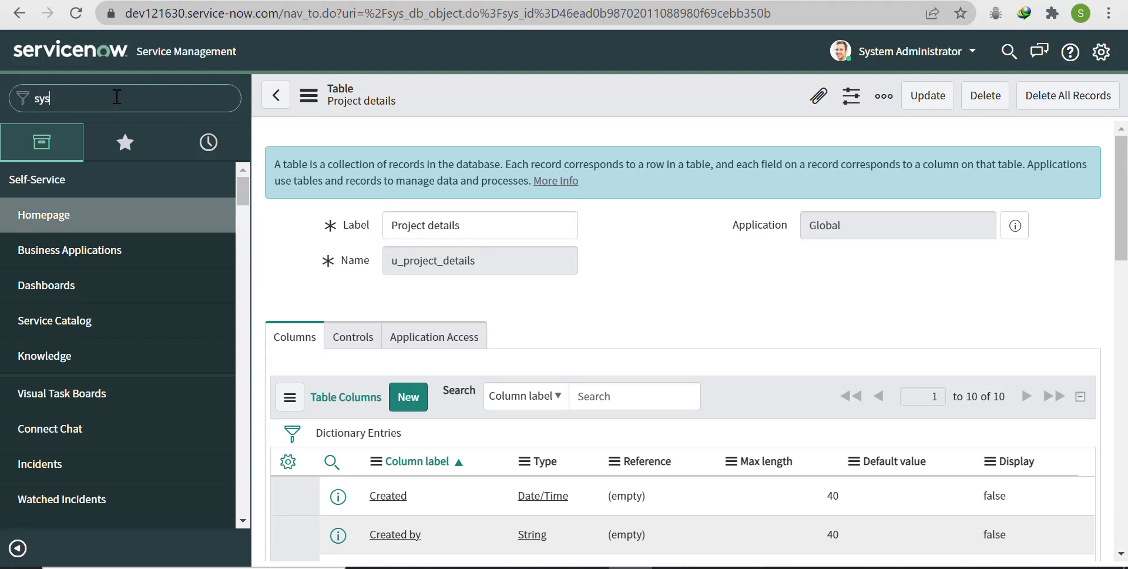
pyautogui.write('_metadata_delete.list')
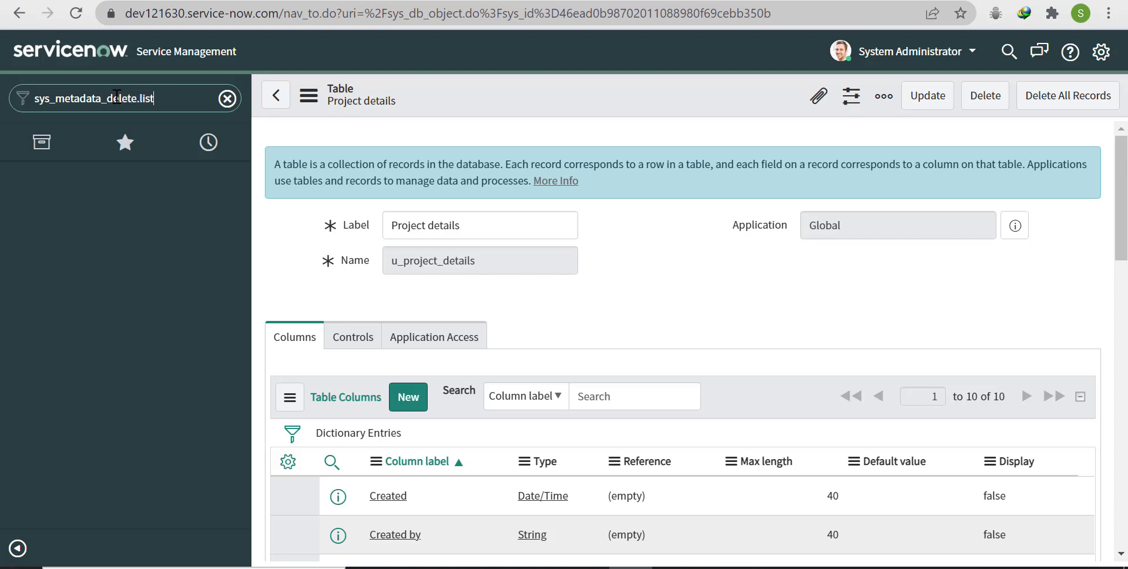
pyautogui.press('Return')
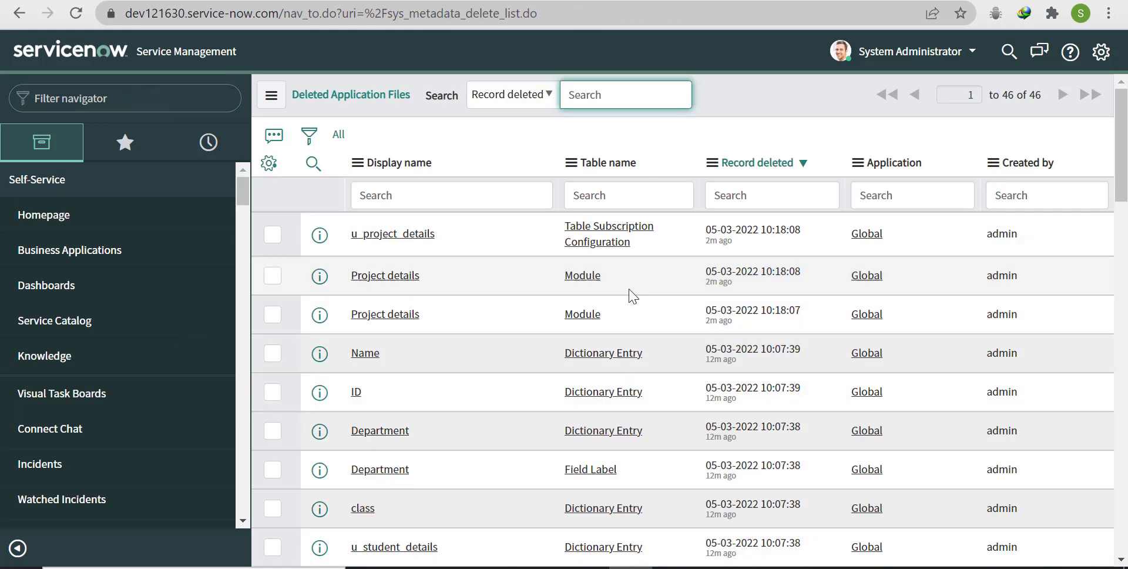
# - Restore the deleted Project details file of type Module with the deletion time 10:18:08
pyautogui.moveTo(1124, 183); pyautogui.dragTo(1124, 184)
pyautogui.click(405, 282)
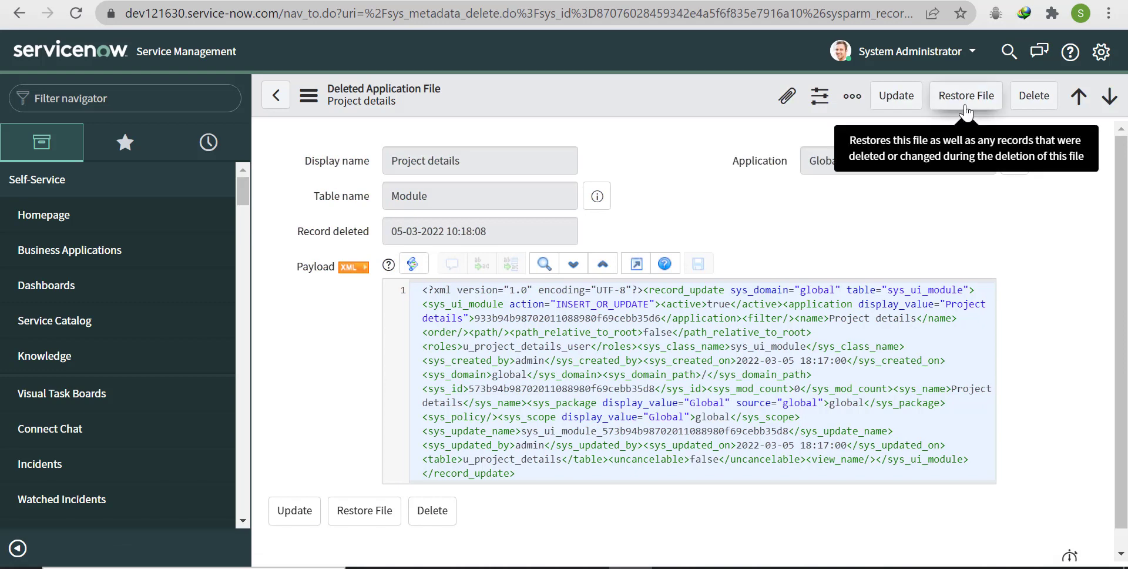
pyautogui.click(965, 107)
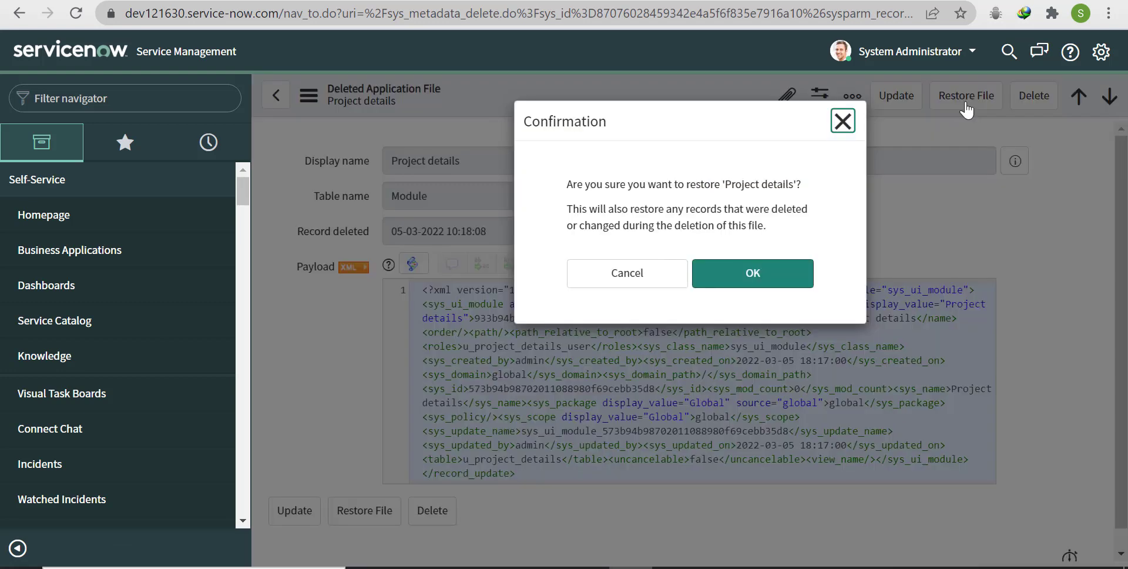
pyautogui.click(754, 280)
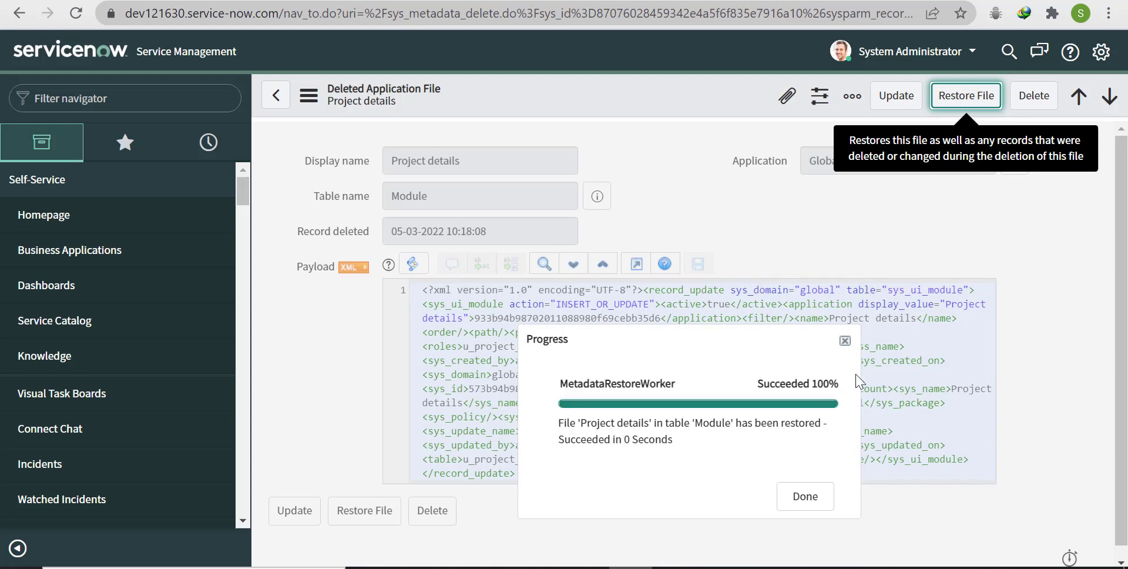
pyautogui.click(820, 504)
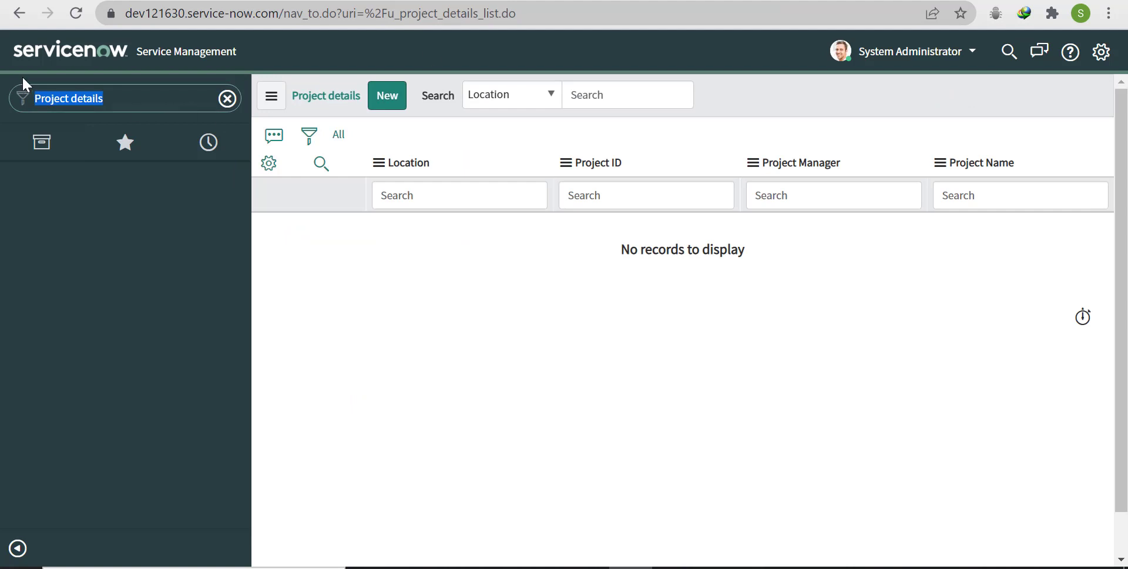
# - Reload the Project details list page and filter the navigator for "proje" to check the restored module
pyautogui.click(76, 13)
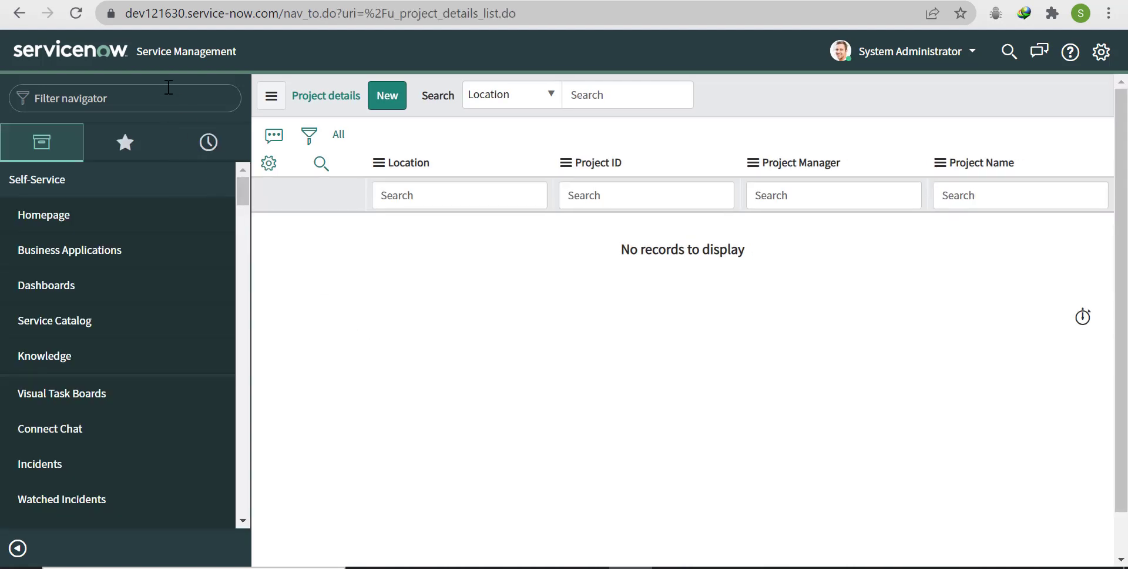
pyautogui.click(172, 94)
pyautogui.write('proje')
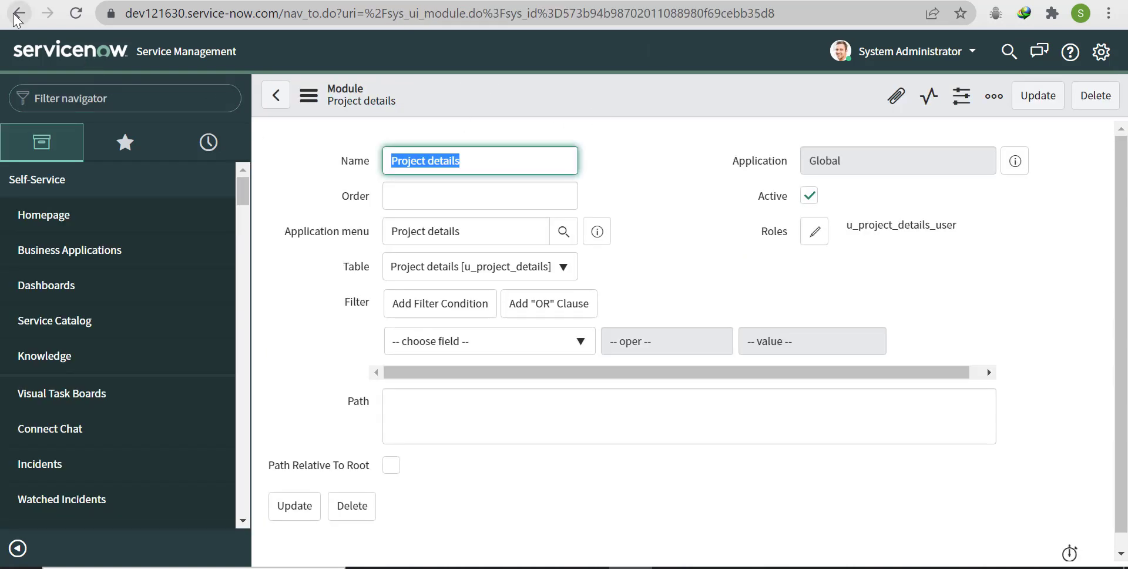
# - Return to the Deleted Application Files list and restore the Project details file of type Module deleted at 10:18:07
pyautogui.click(19, 14)
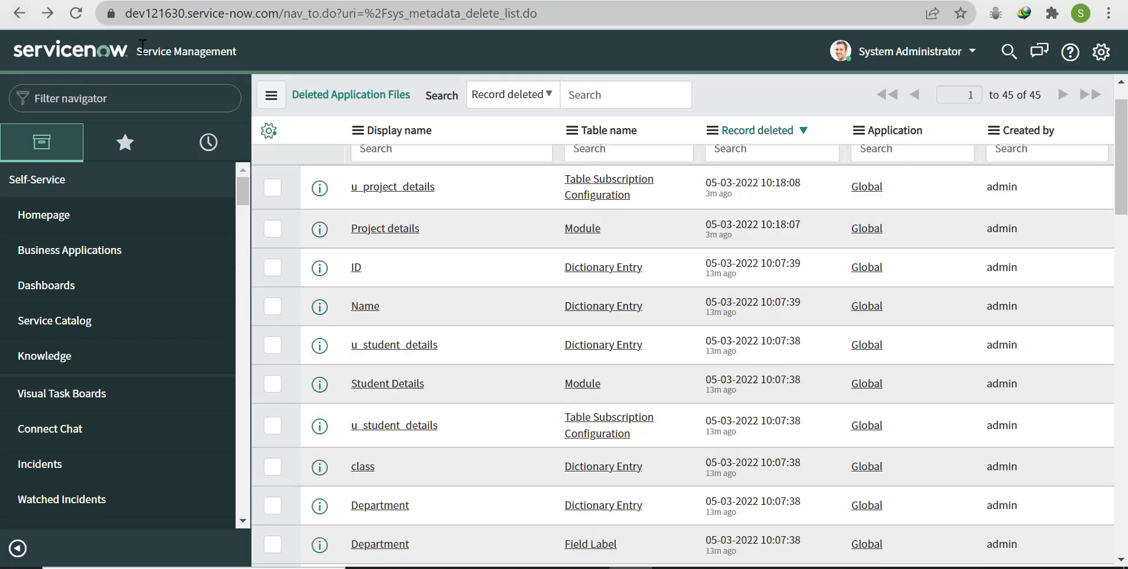
pyautogui.click(617, 186)
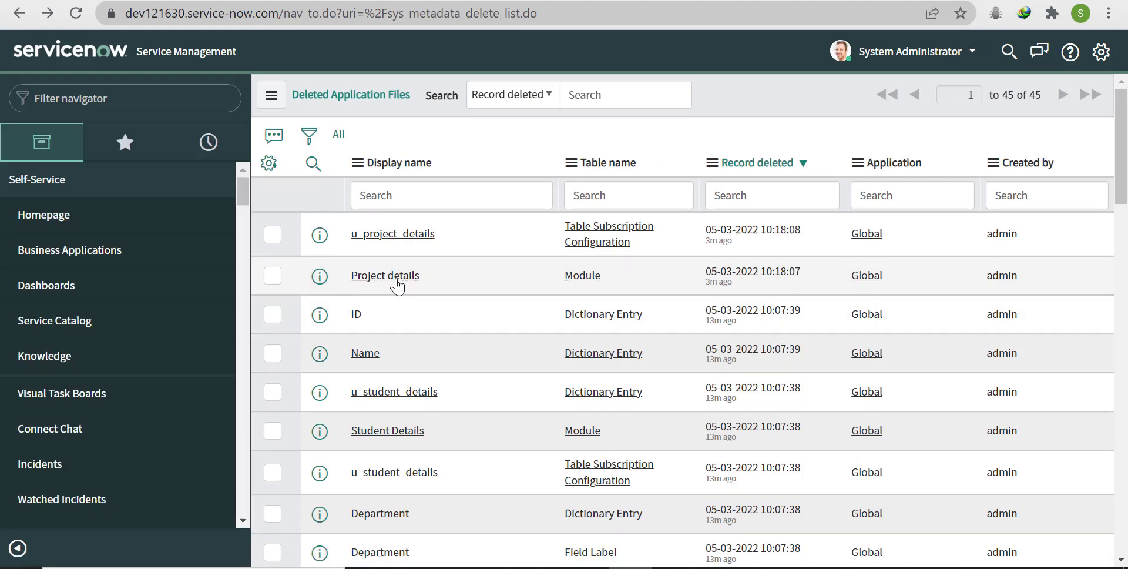
pyautogui.click(395, 281)
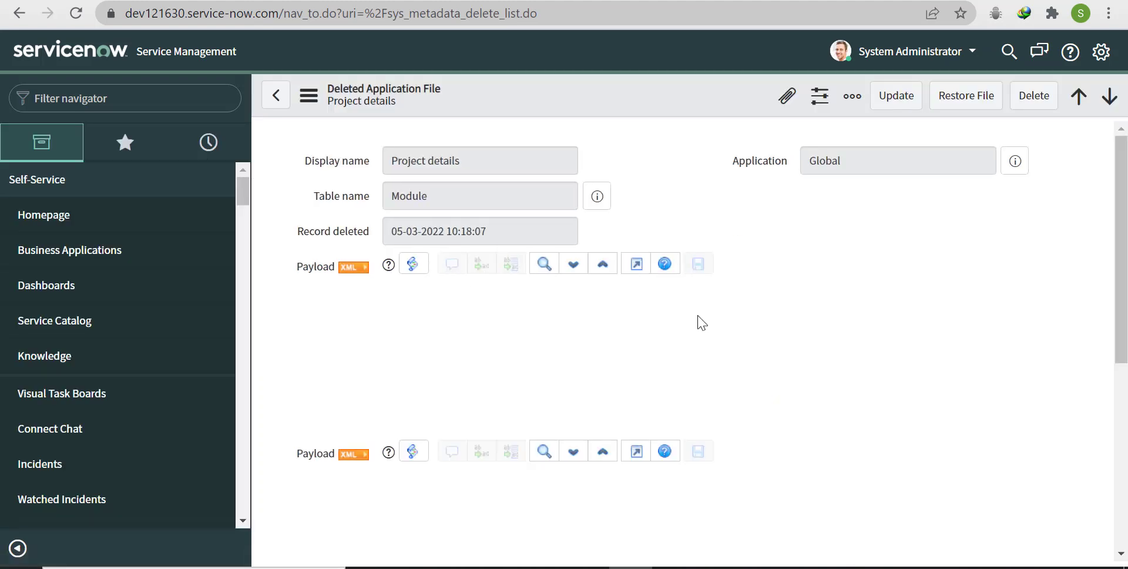
pyautogui.click(965, 95)
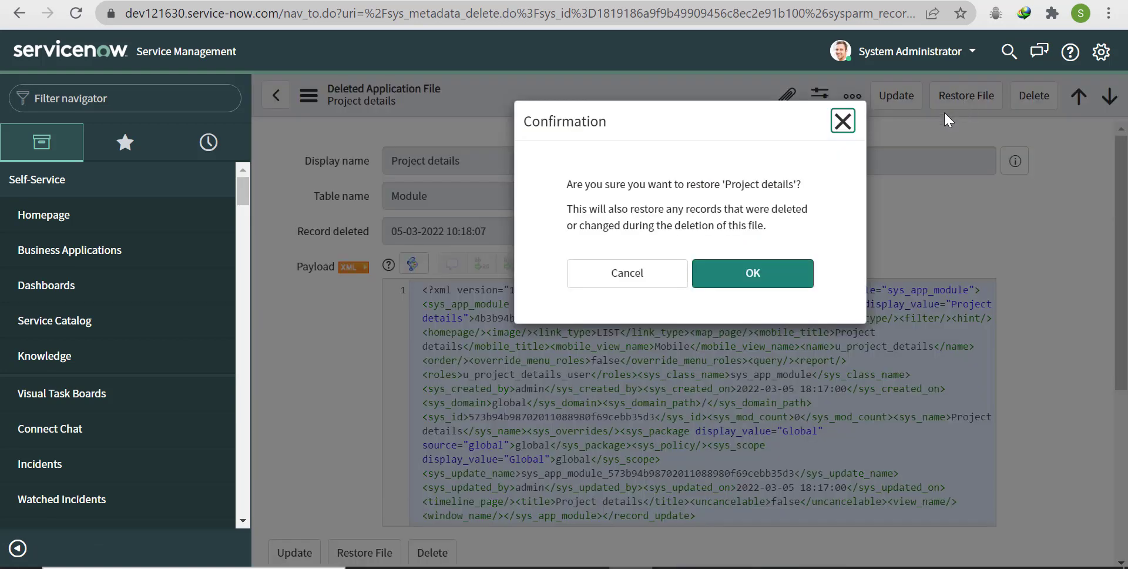
pyautogui.click(757, 272)
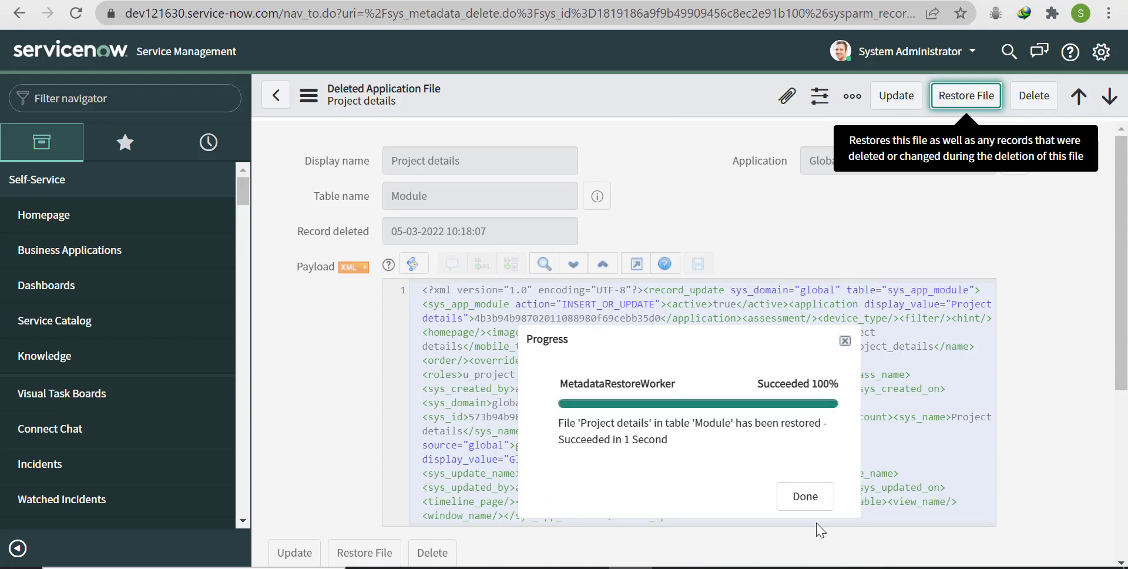
pyautogui.click(805, 497)
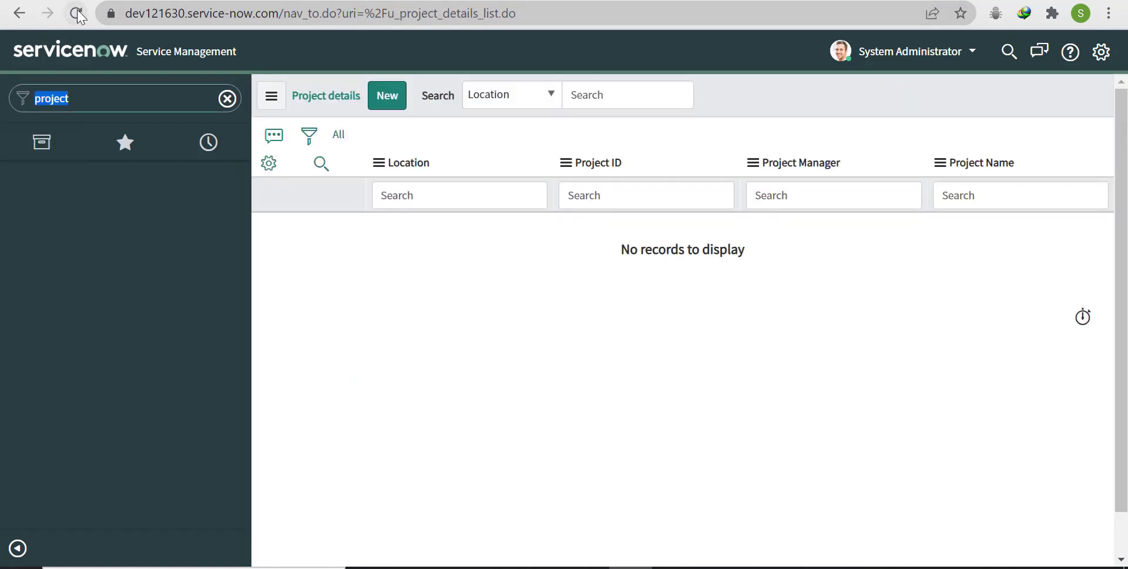
# - Reload the Project details list page and filter the navigator for "Projec" to look for the restored module
pyautogui.click(76, 11)
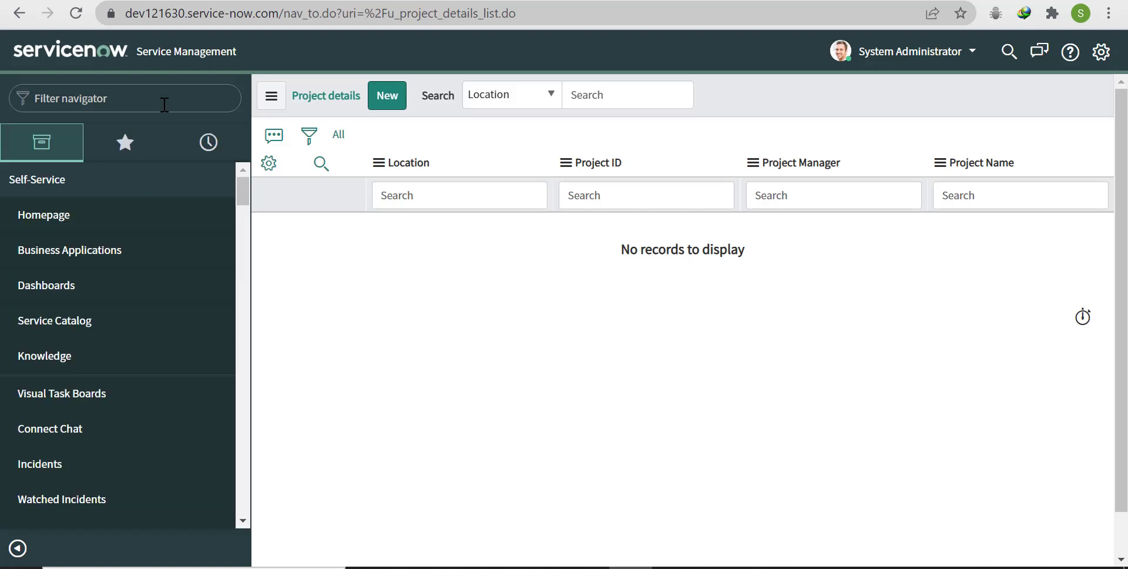
pyautogui.write('Proje')
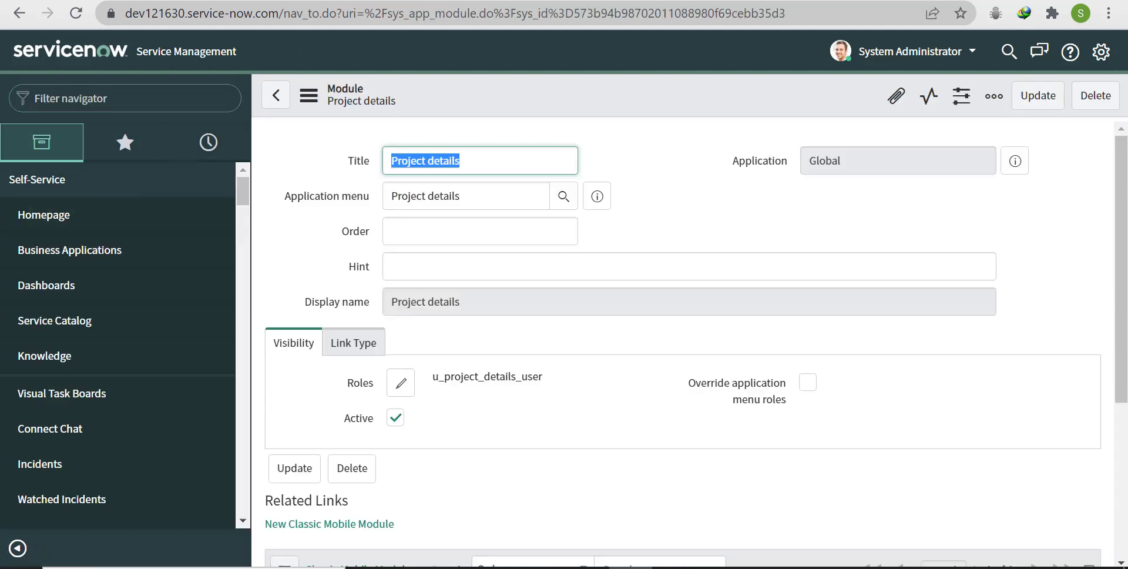
pyautogui.click(153, 98)
pyautogui.write('s')
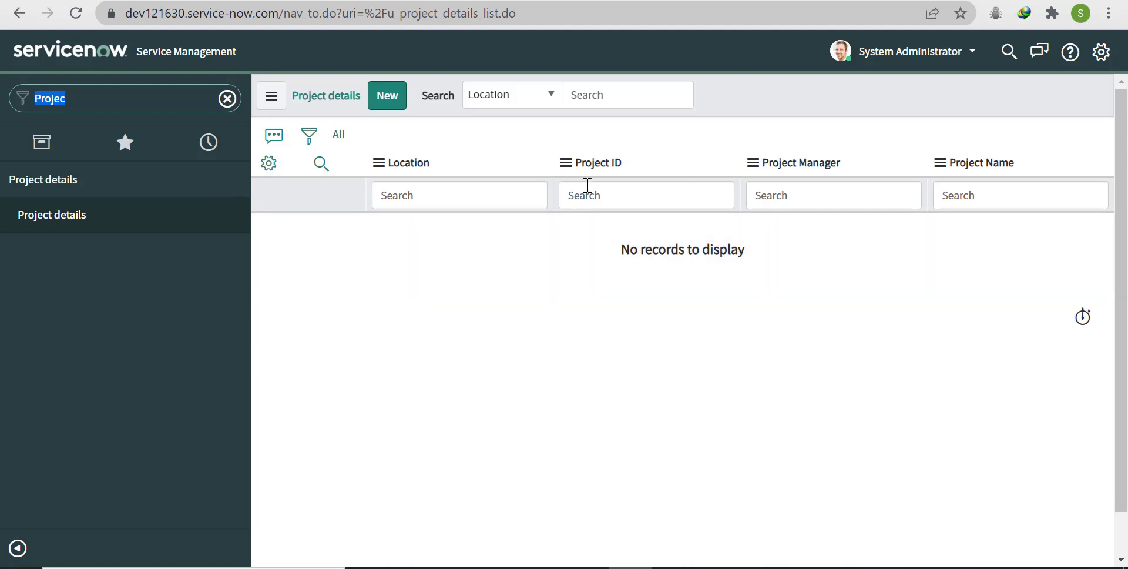
# - Open the dictionary entries of the Project details table from its list's configuration options
pyautogui.rightClick(710, 98)
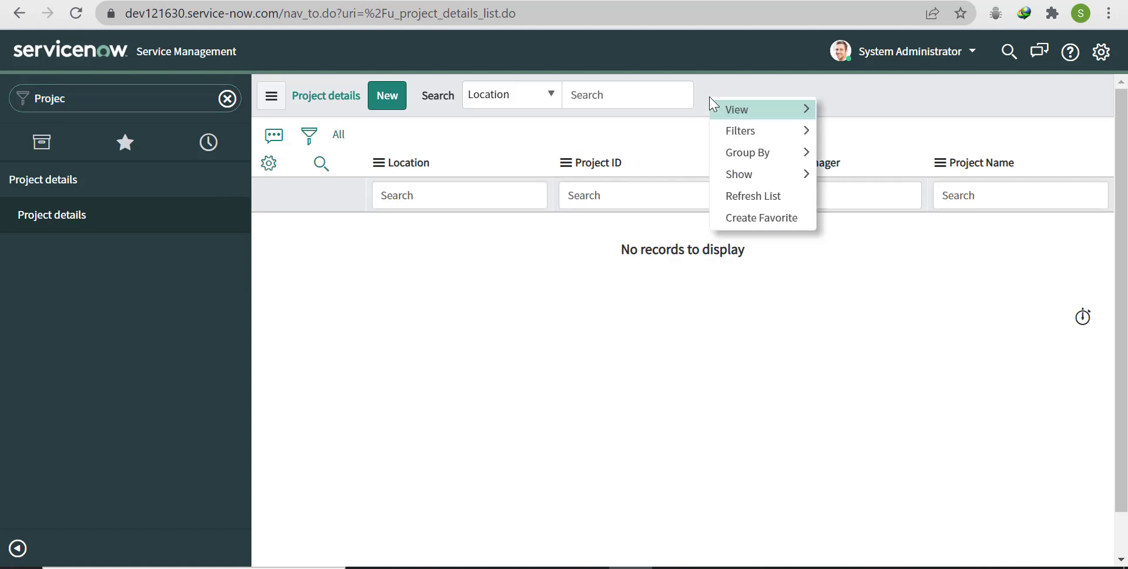
pyautogui.click(382, 164)
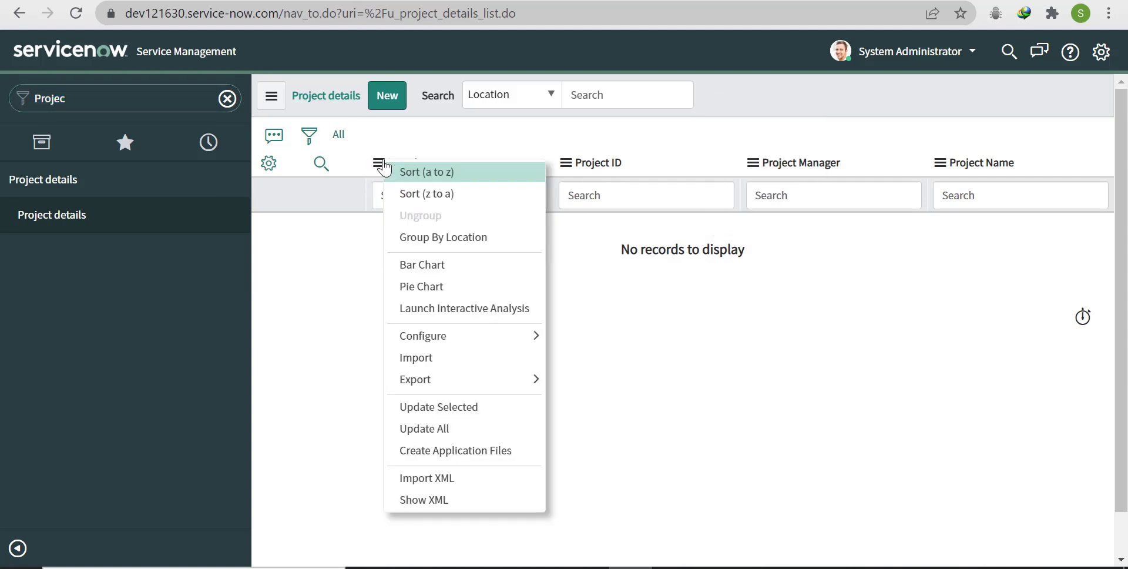
pyautogui.moveTo(477, 345)
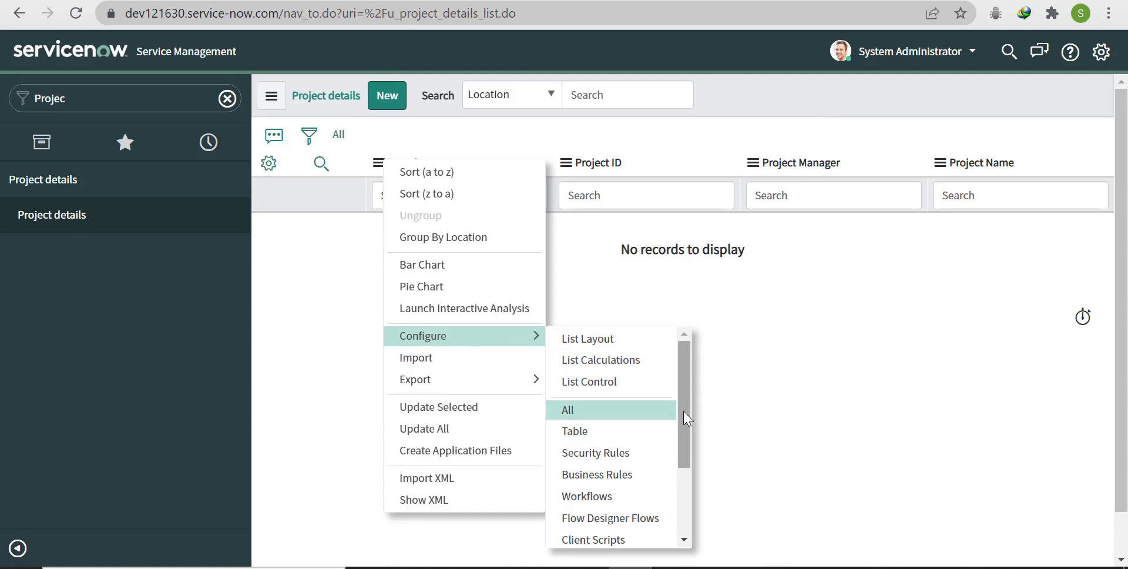
pyautogui.moveTo(683, 410); pyautogui.dragTo(674, 486)
pyautogui.click(586, 538)
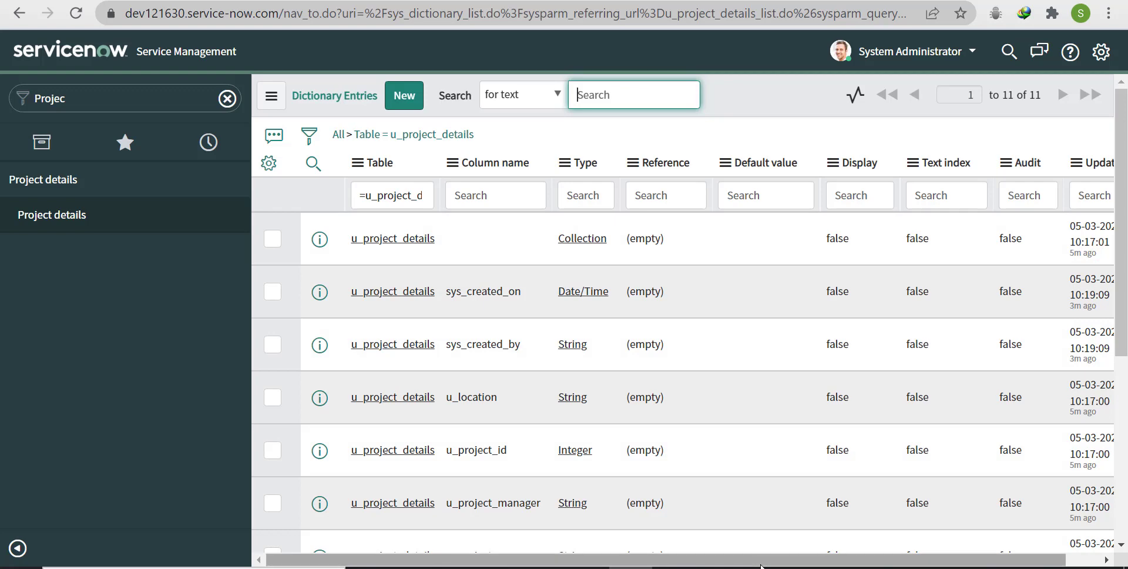
# - Set Audit to true on the Collection dictionary entry of u_project_details and save the value
pyautogui.moveTo(785, 558); pyautogui.dragTo(820, 558)
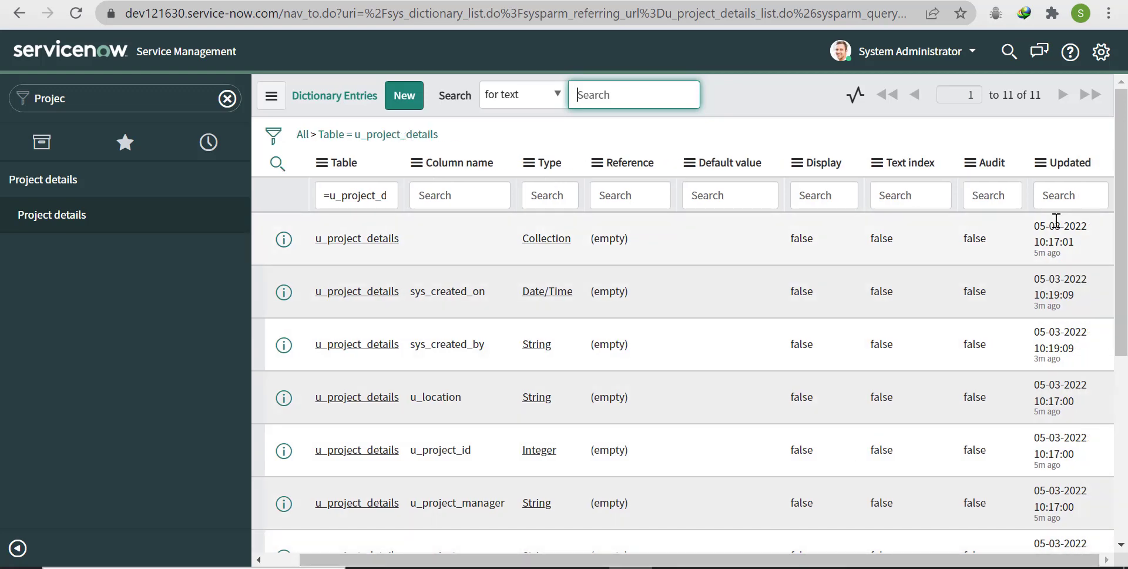
pyautogui.click(986, 245)
pyautogui.doubleClick(986, 246)
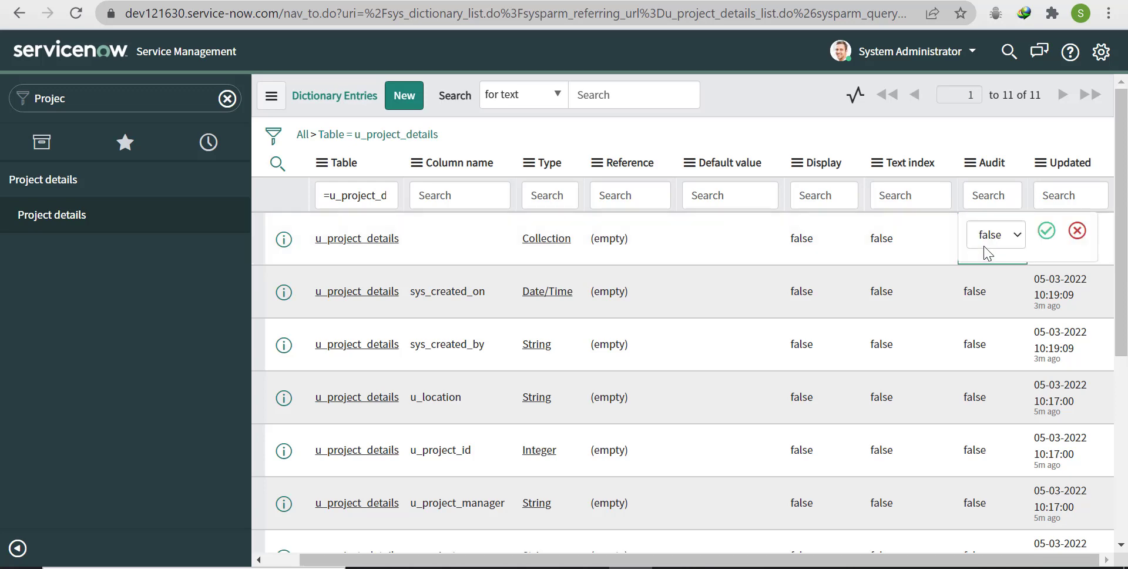
pyautogui.click(986, 236)
pyautogui.click(996, 269)
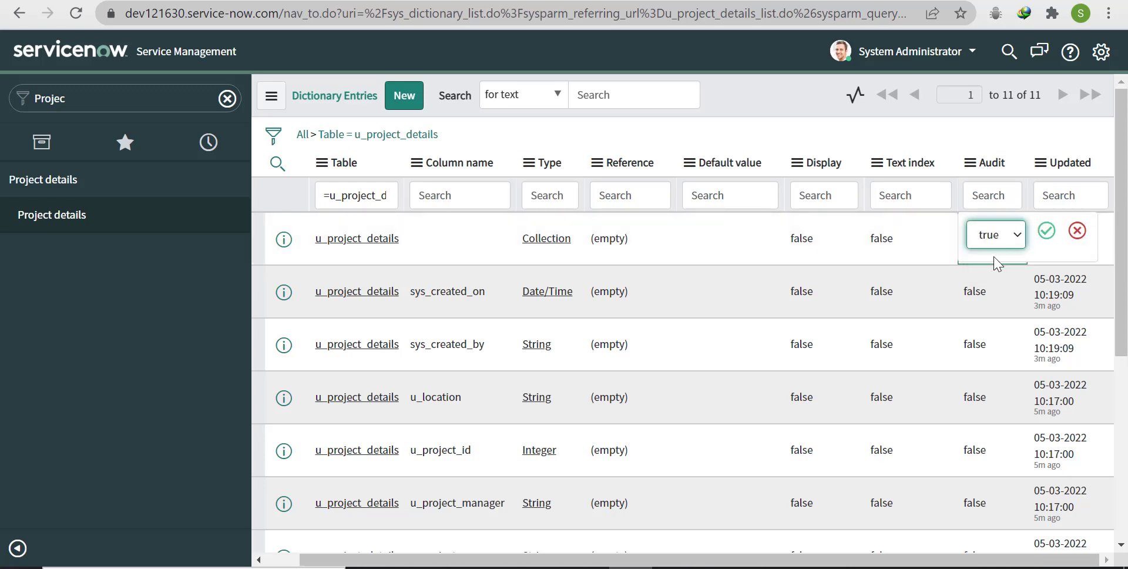
pyautogui.click(1045, 230)
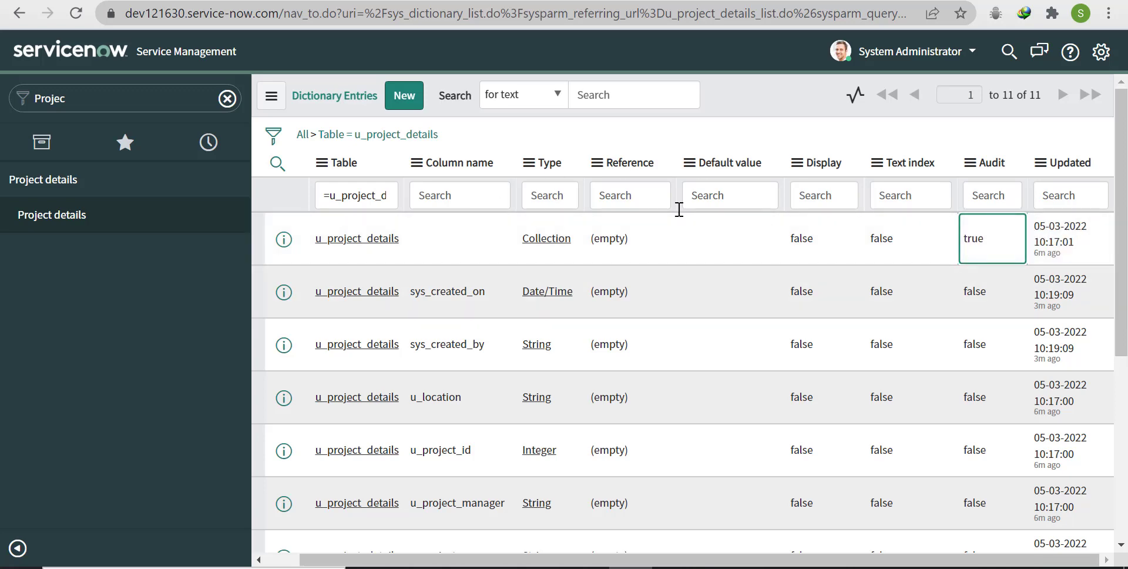
# - Start a new Project details record and enter the project manager's name and the Project Name XYZ
pyautogui.click(39, 221)
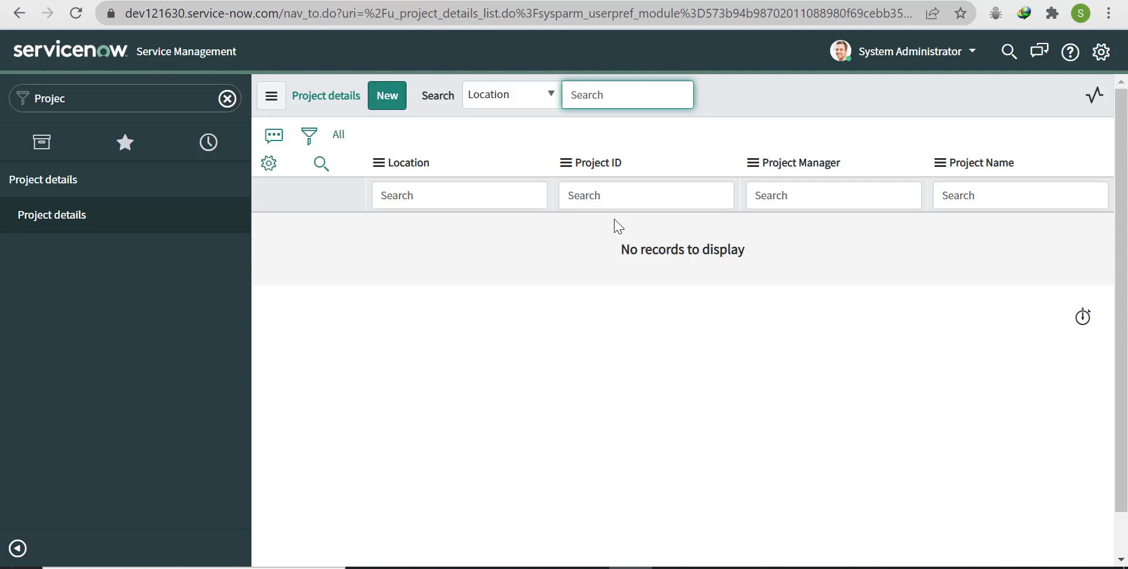
pyautogui.click(388, 96)
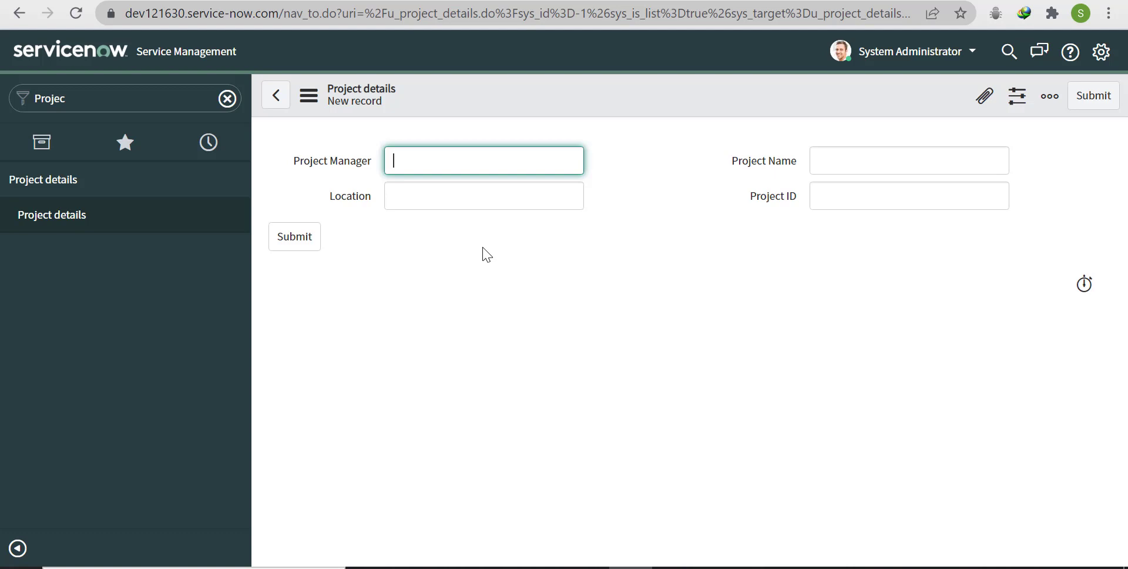
pyautogui.write('John')
pyautogui.click(875, 162)
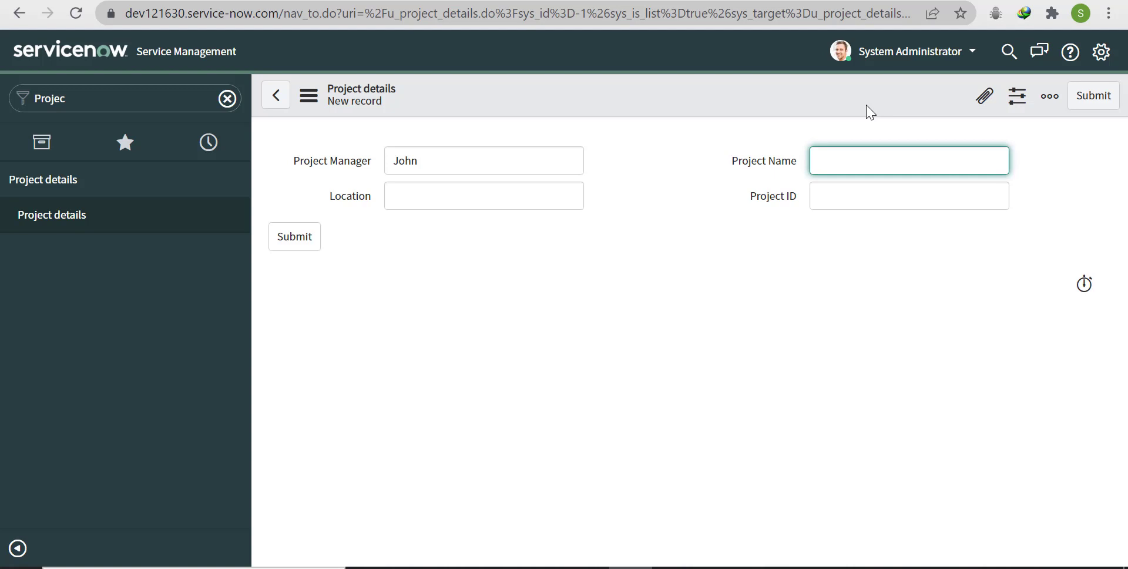
pyautogui.write('XYX')
pyautogui.press('BackSpace')
pyautogui.write('Z')
# - Set the record's Location to US and Project ID to 3,456, and submit it
pyautogui.click(517, 196)
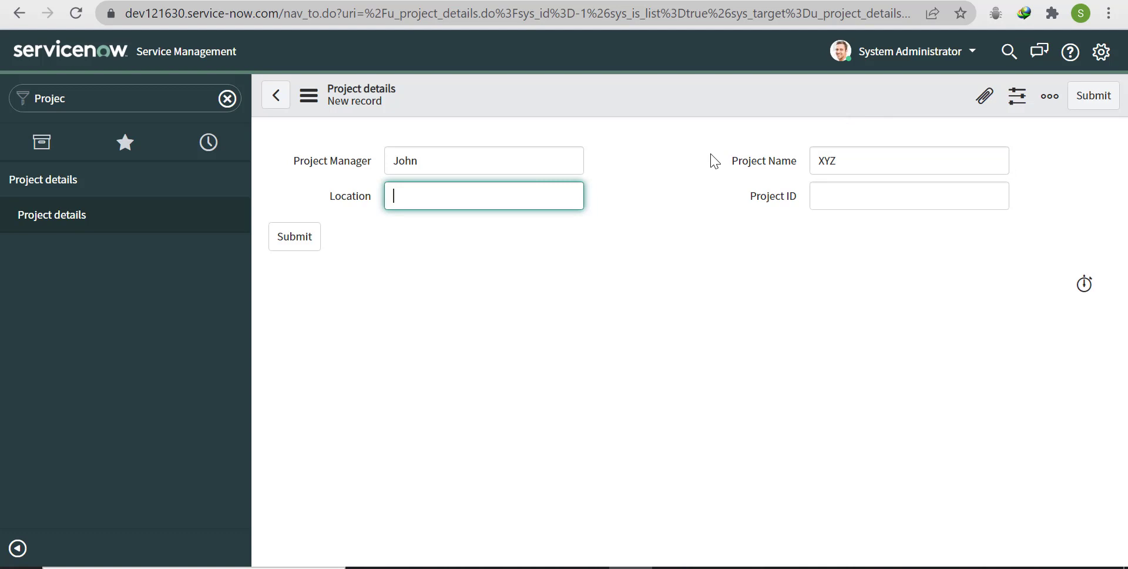
pyautogui.write('US')
pyautogui.click(885, 198)
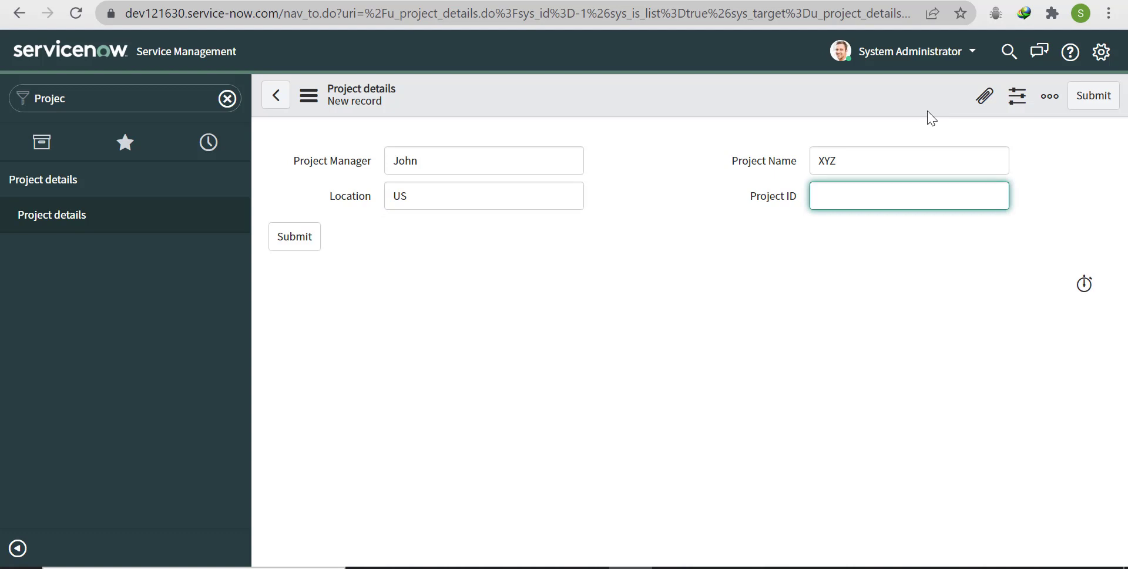
pyautogui.write('3,45')
pyautogui.write('6')
pyautogui.click(302, 242)
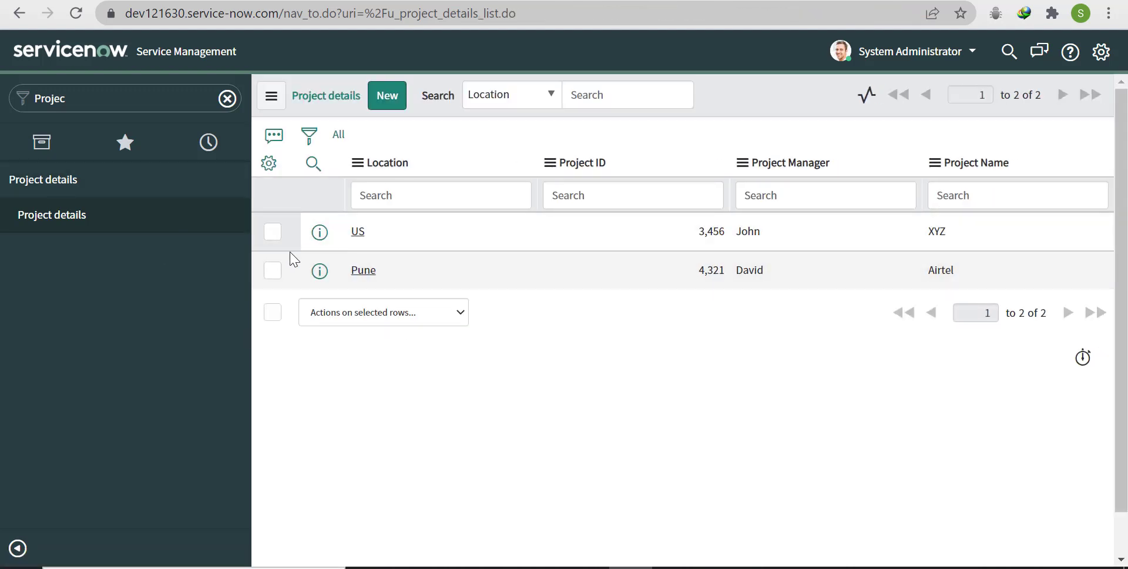
# - Delete the US and Pune records from the Project details list and confirm the deletion
pyautogui.click(273, 231)
pyautogui.click(272, 270)
pyautogui.click(390, 320)
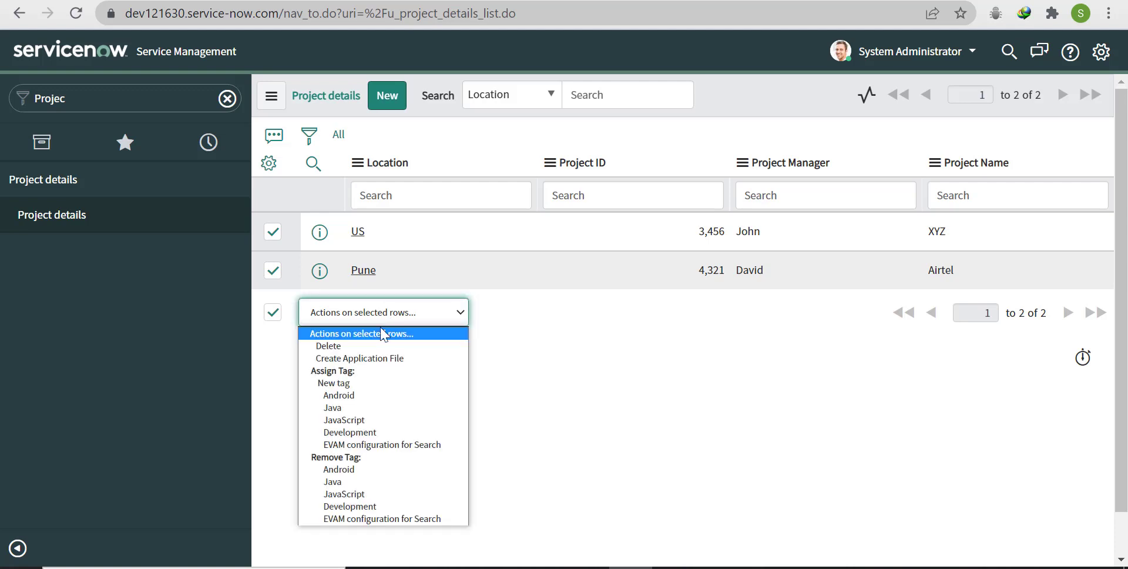
pyautogui.click(382, 346)
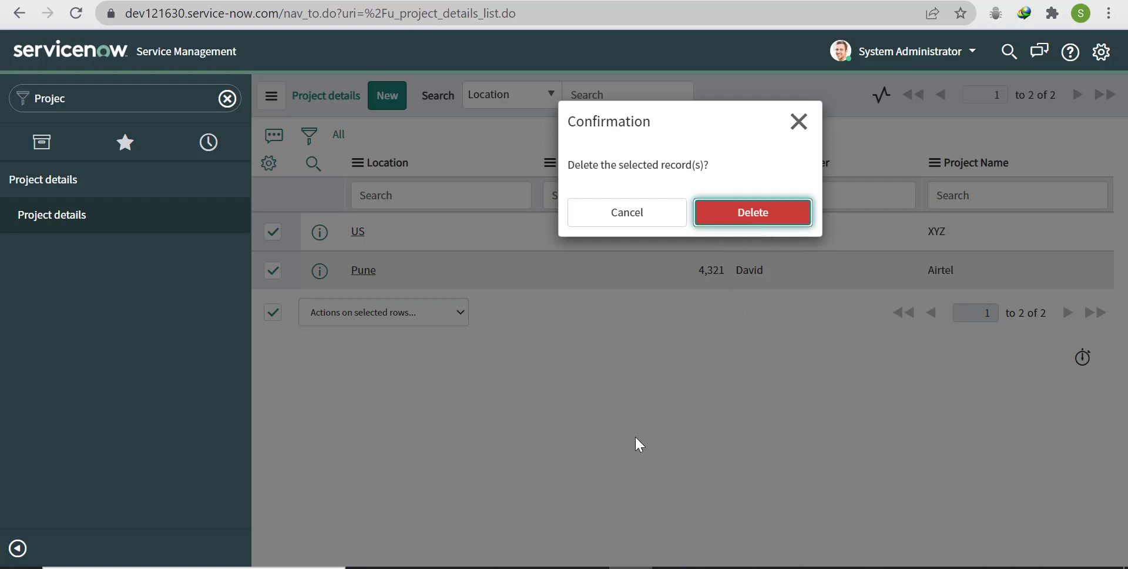
pyautogui.press('Return')
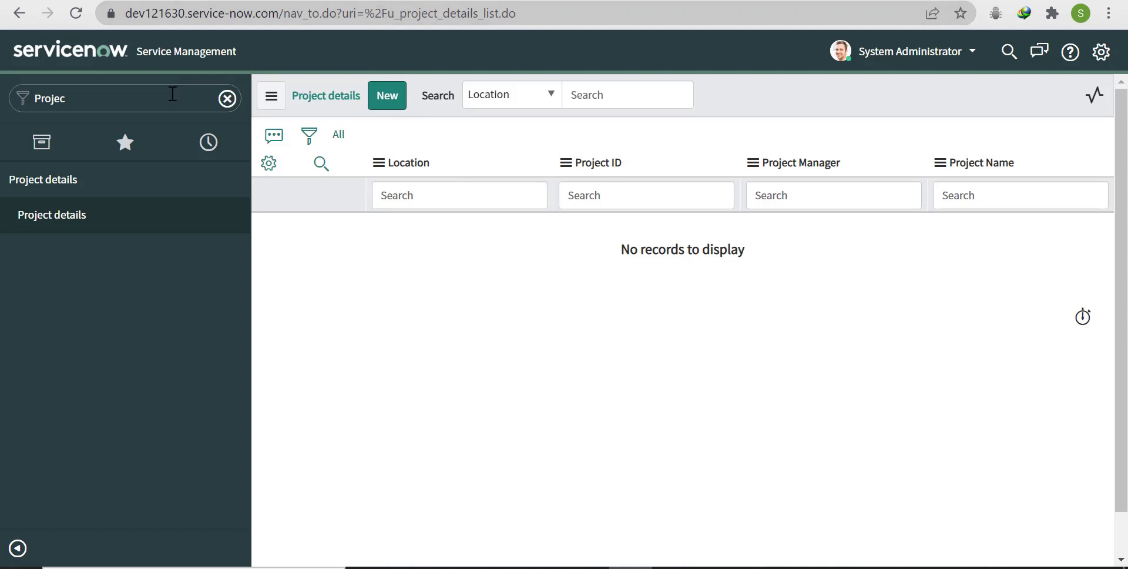
# - Filter the navigator for "deleted", open Deleted Records, and sort the list by Record deleted from z to a
pyautogui.press('BackSpace')
pyautogui.press('BackSpace')
pyautogui.press('BackSpace')
pyautogui.press('BackSpace')
pyautogui.press('BackSpace')
pyautogui.press('BackSpace')
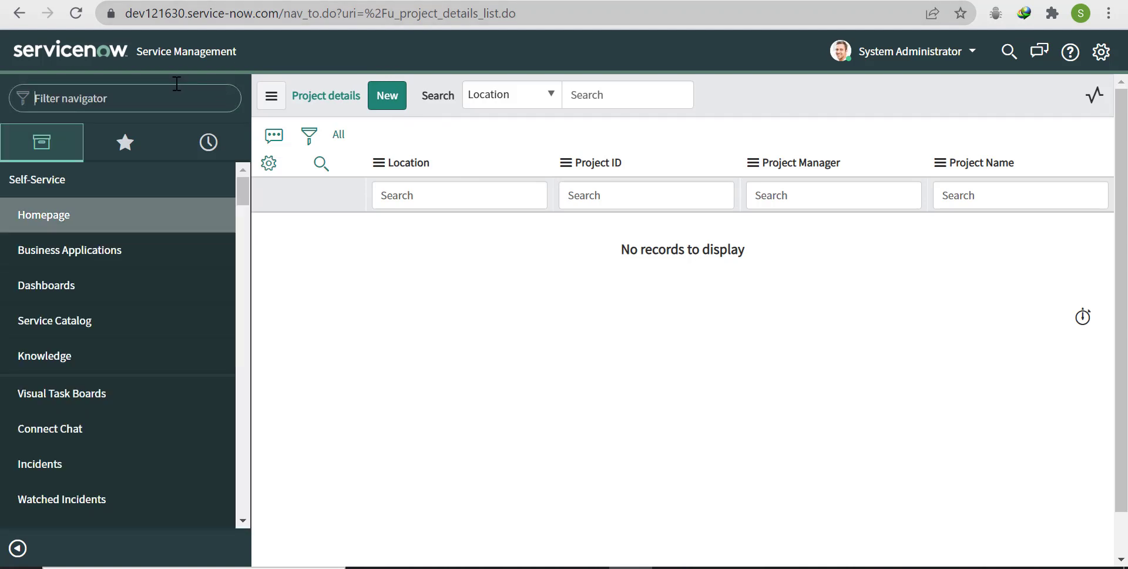
pyautogui.write('delete')
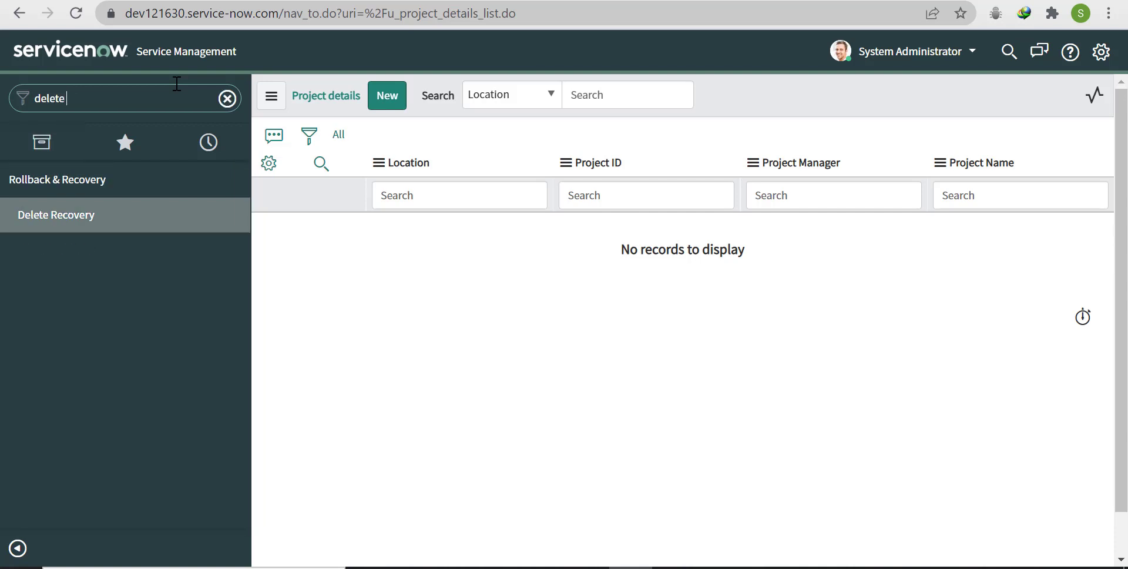
pyautogui.write('d')
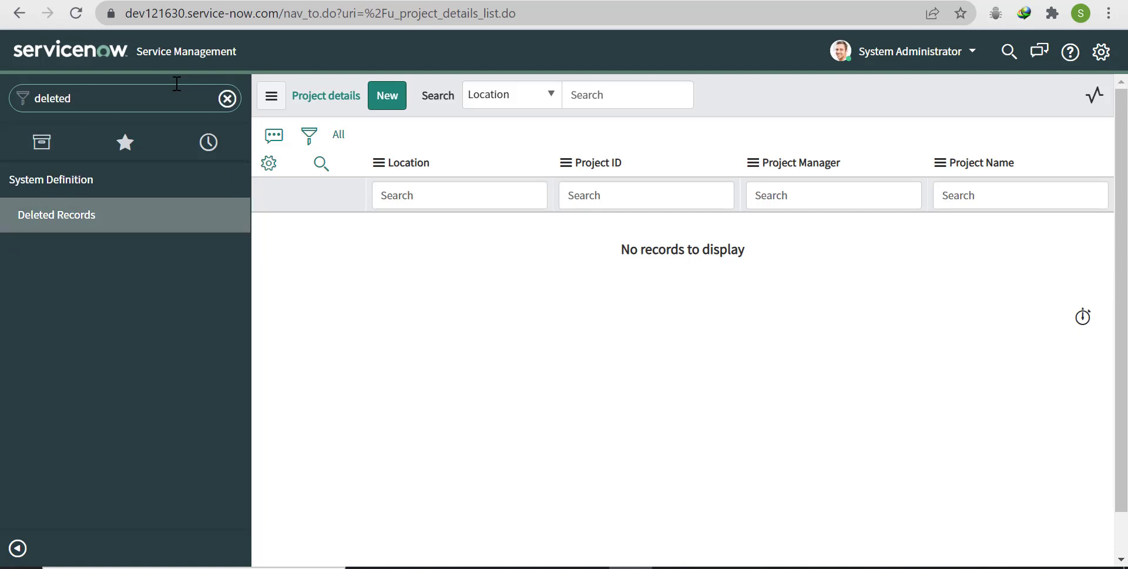
pyautogui.click(103, 229)
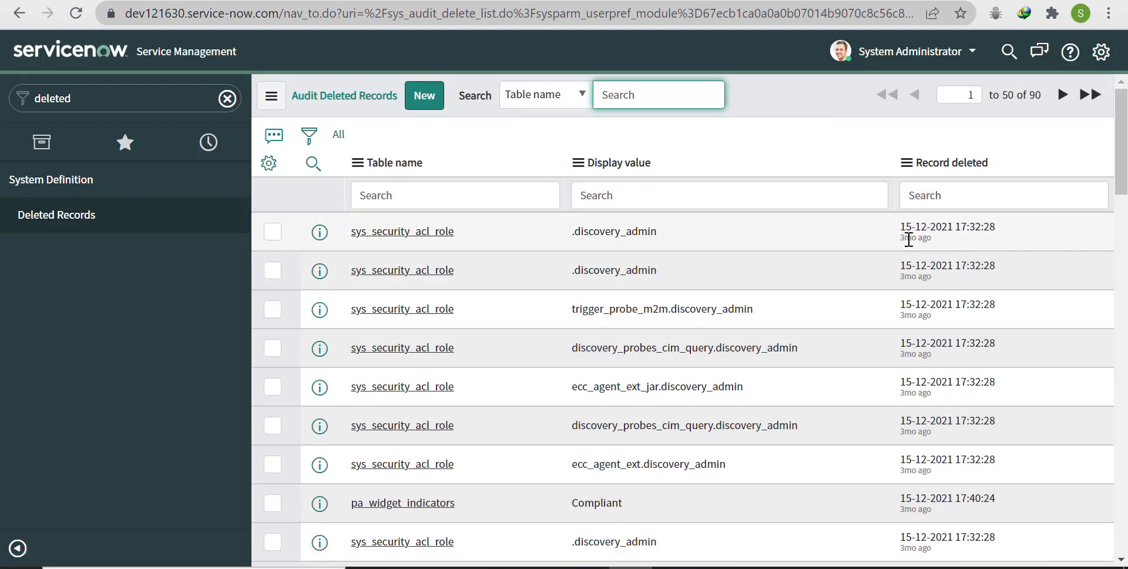
pyautogui.click(906, 163)
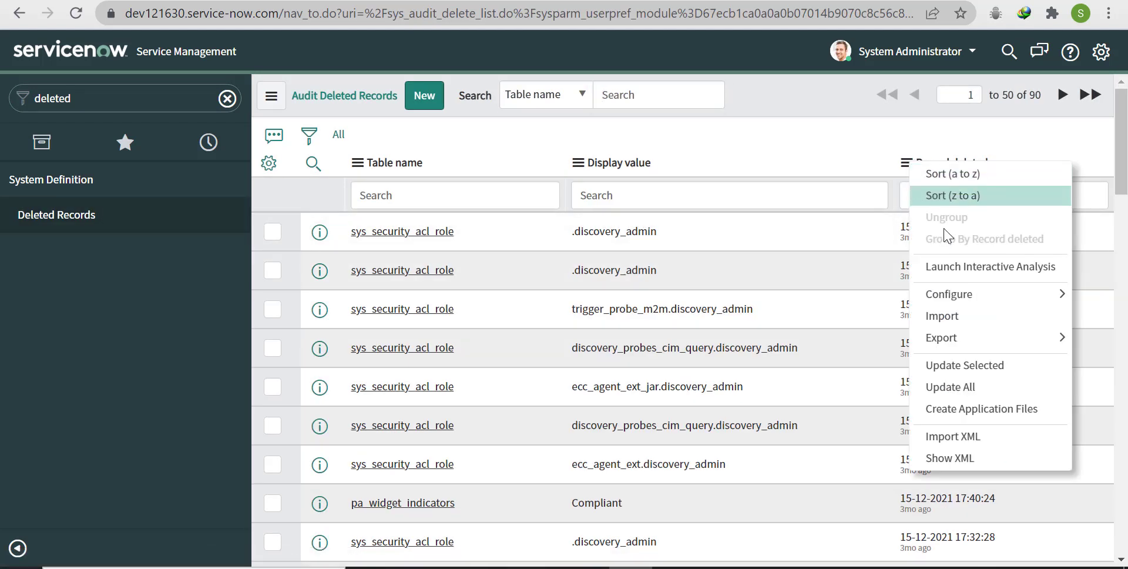
pyautogui.click(952, 205)
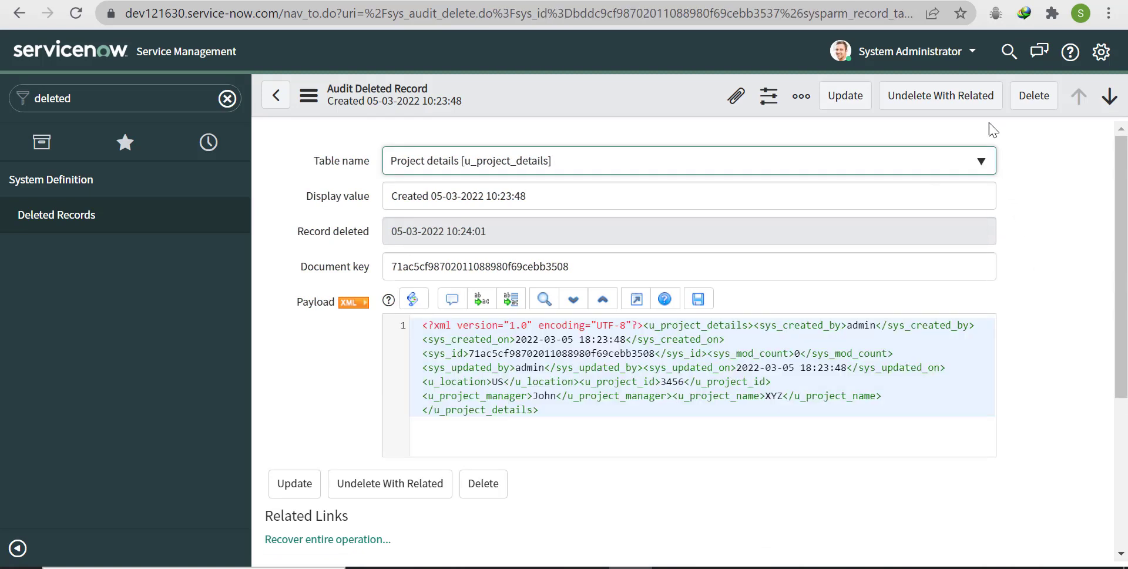
# - Undelete the Project details record for project XYZ with its related changes, answering "yes" to the confirmation
pyautogui.click(987, 97)
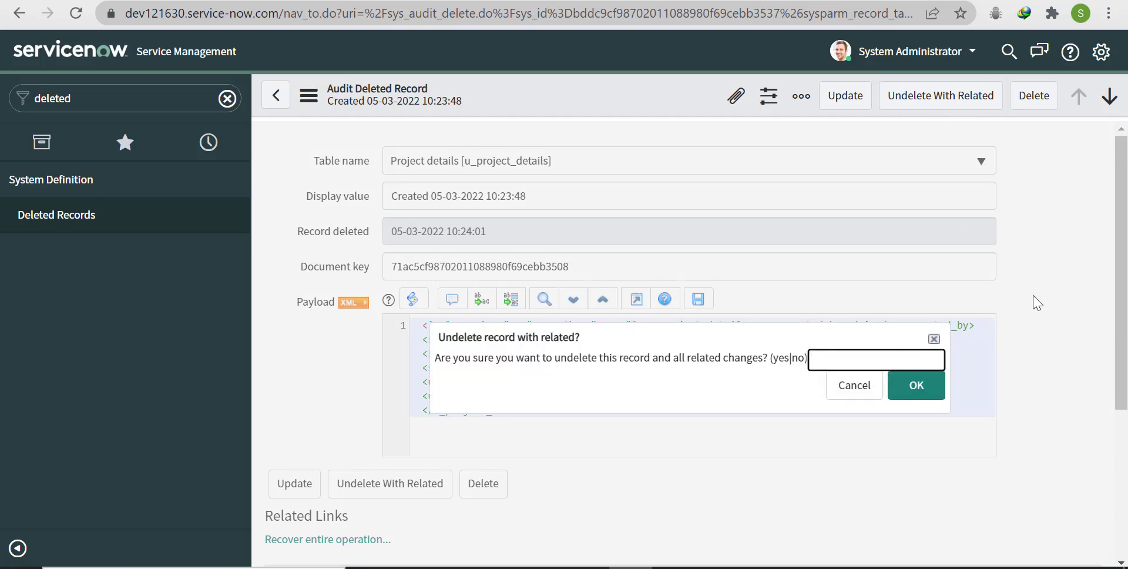
pyautogui.write('yes')
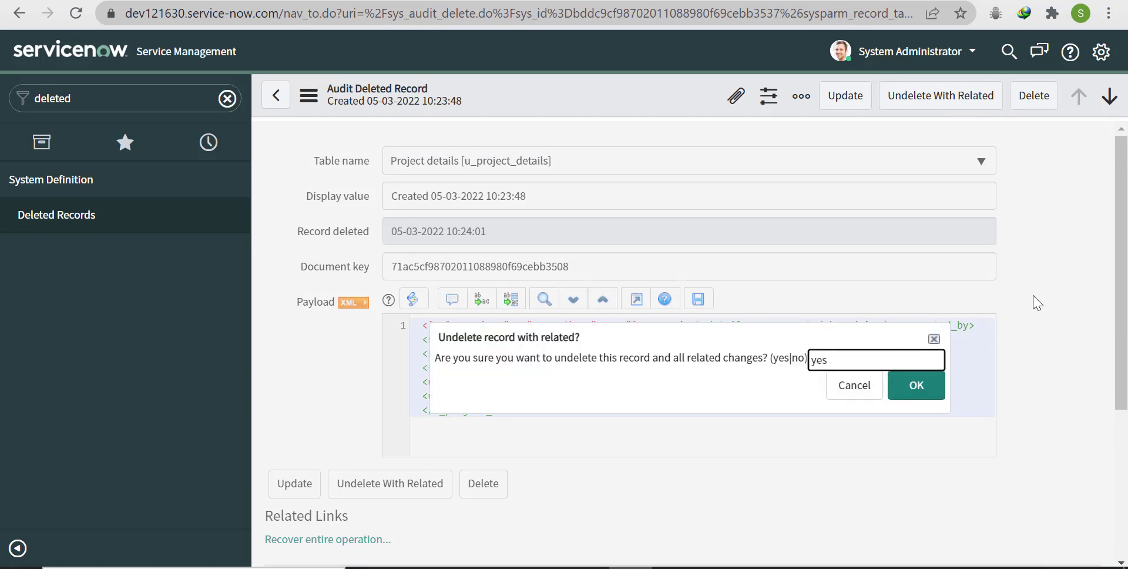
pyautogui.click(933, 390)
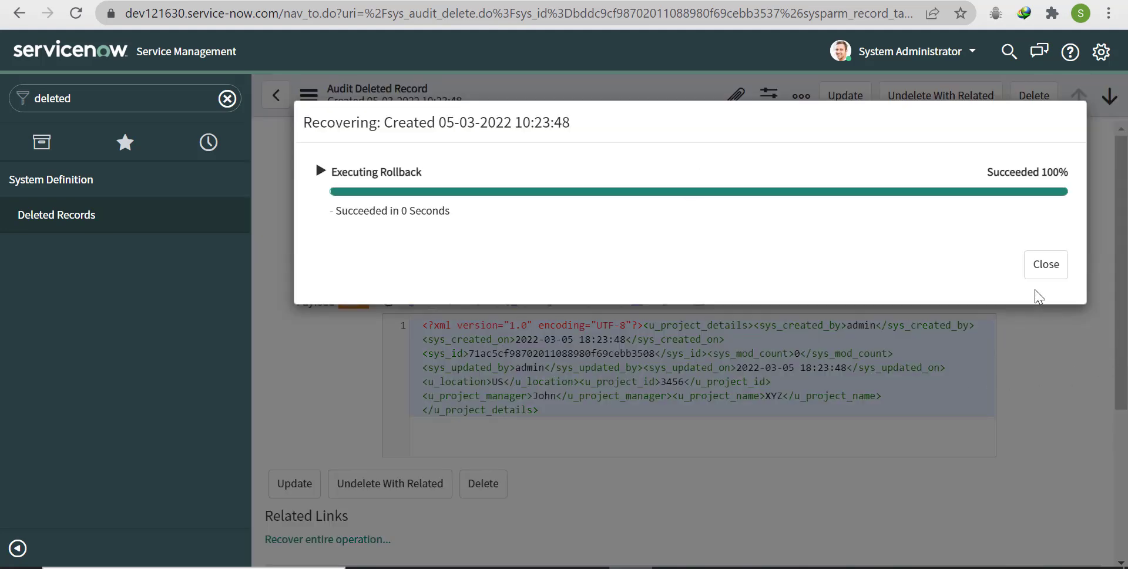
# - Close the recovery progress window, return to Deleted Records, and open the most recently deleted u_project_details entry
pyautogui.click(1042, 262)
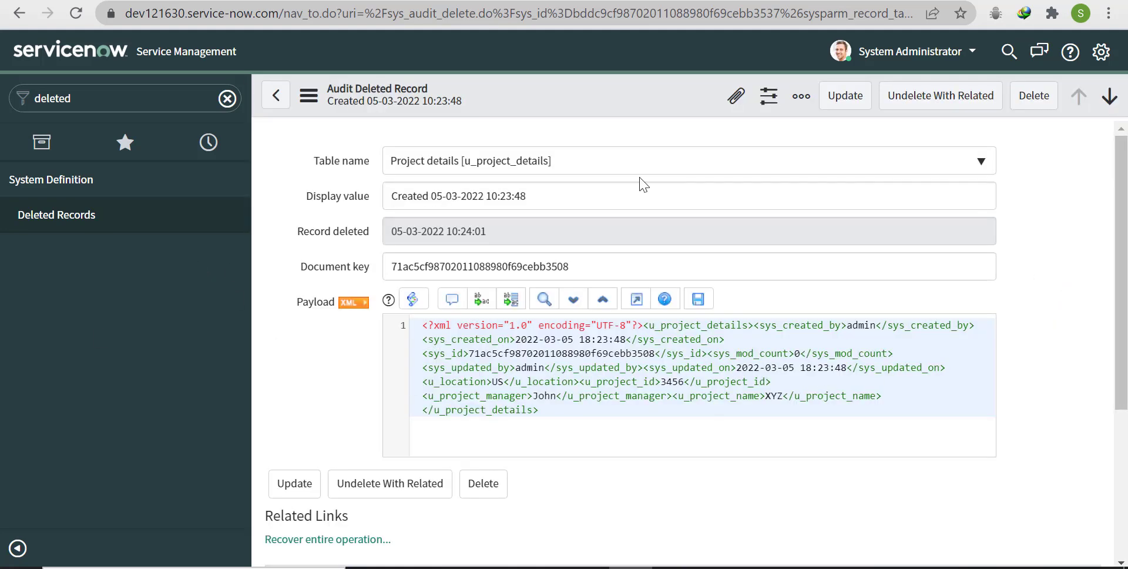
pyautogui.click(108, 218)
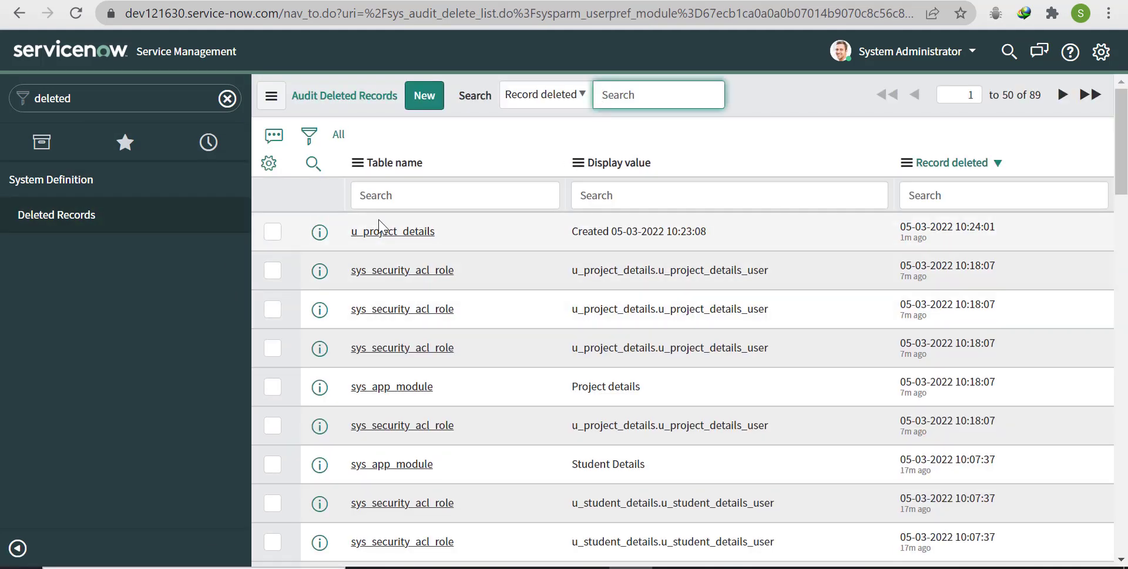
pyautogui.click(380, 230)
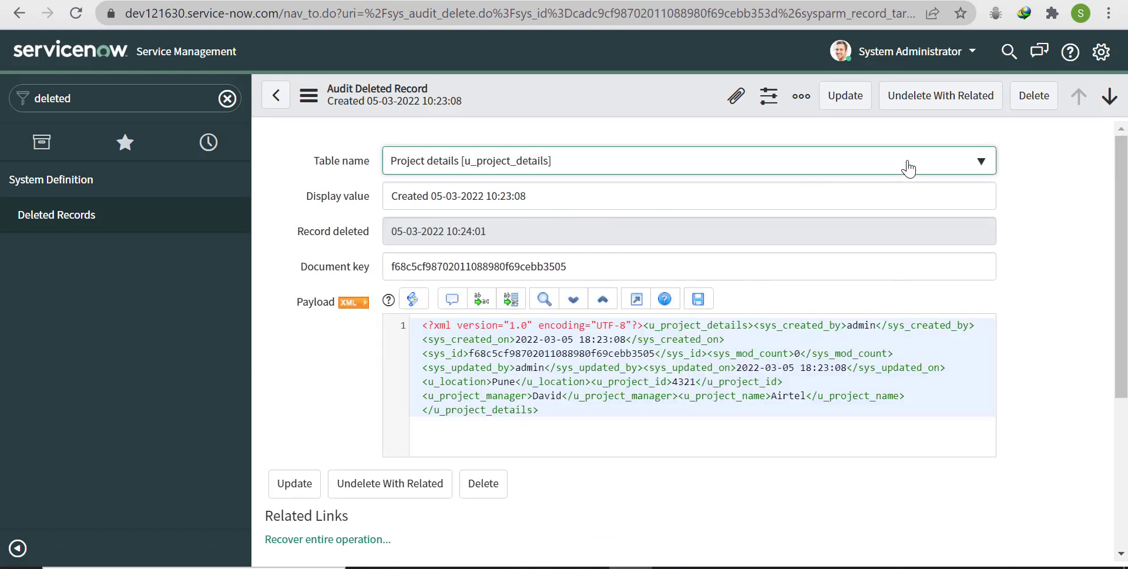
# - Undelete the Project details record for project Airtel with its related changes, answering "yes" to the confirmation, and close the recovery progress window
pyautogui.click(952, 101)
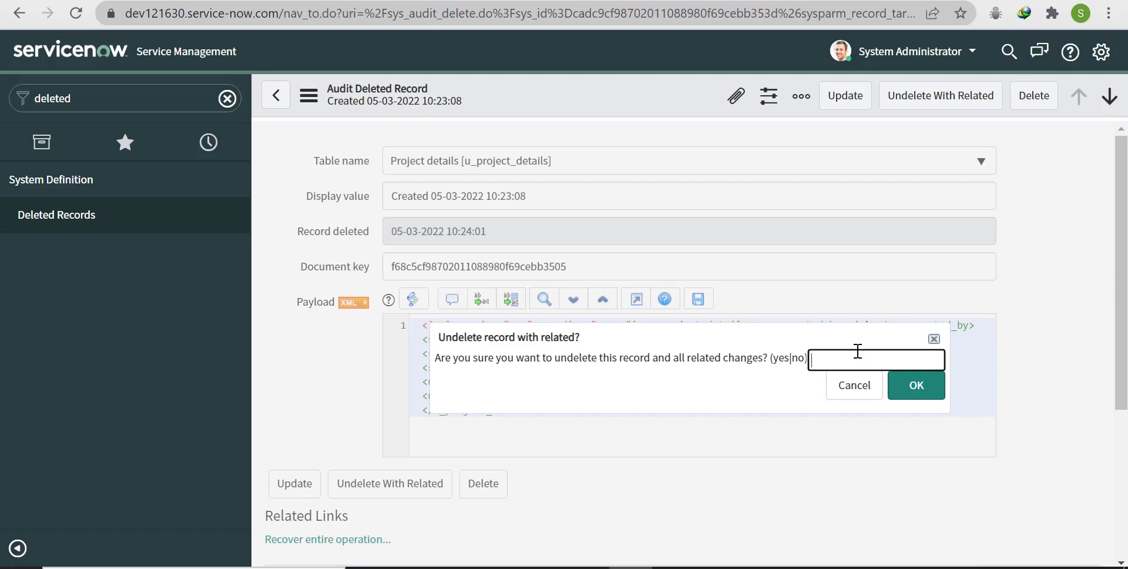
pyautogui.write('yes')
pyautogui.click(912, 386)
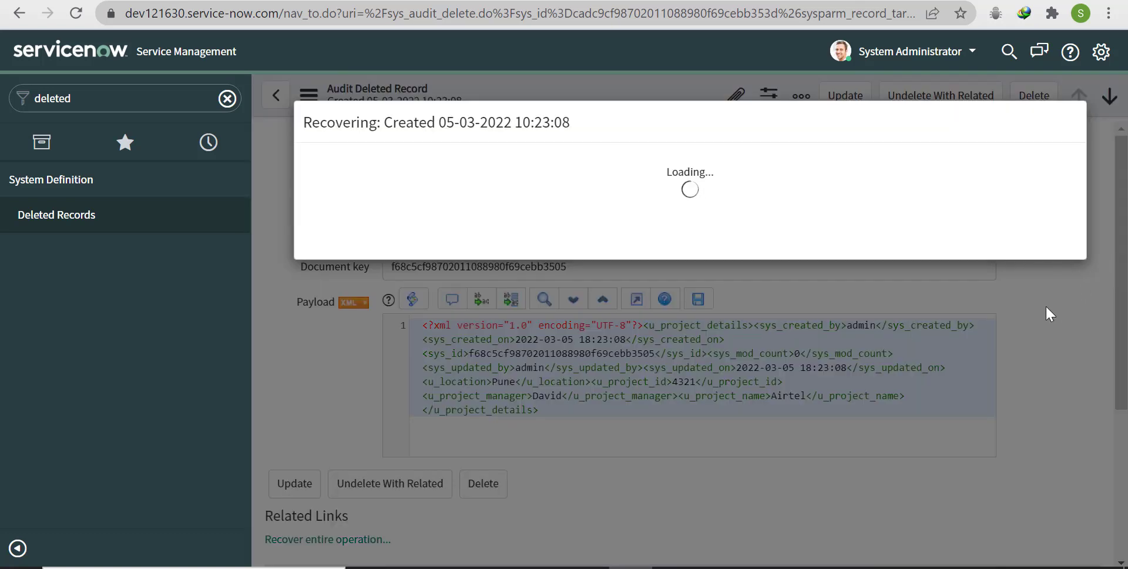
pyautogui.click(1040, 275)
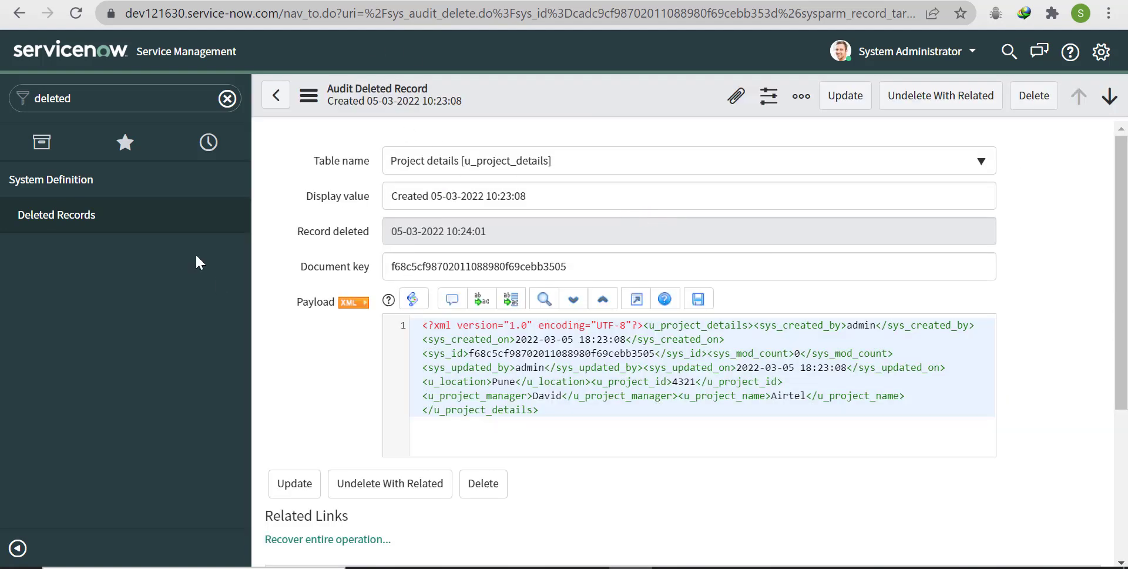
# - Filter the navigator for "Project" and open the Project details list to check the recovered records
pyautogui.click(56, 214)
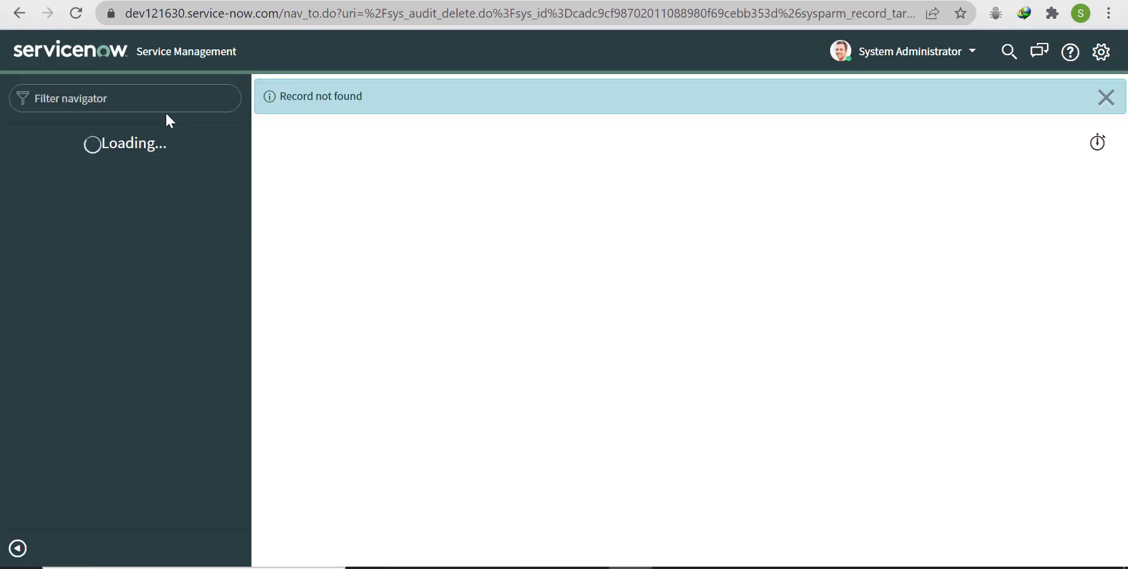
pyautogui.click(140, 100)
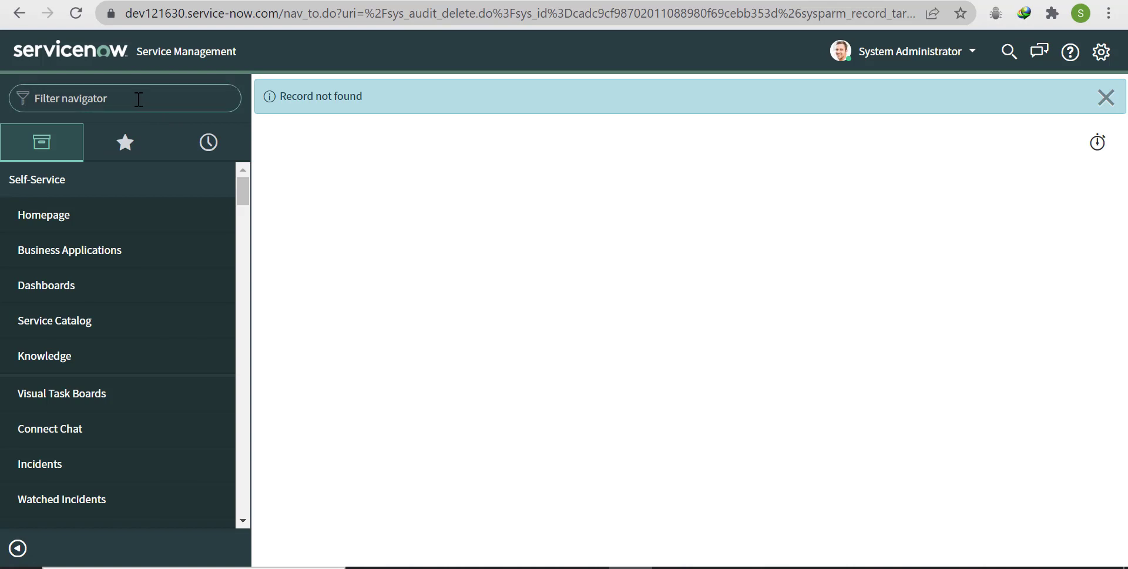
pyautogui.write('Project')
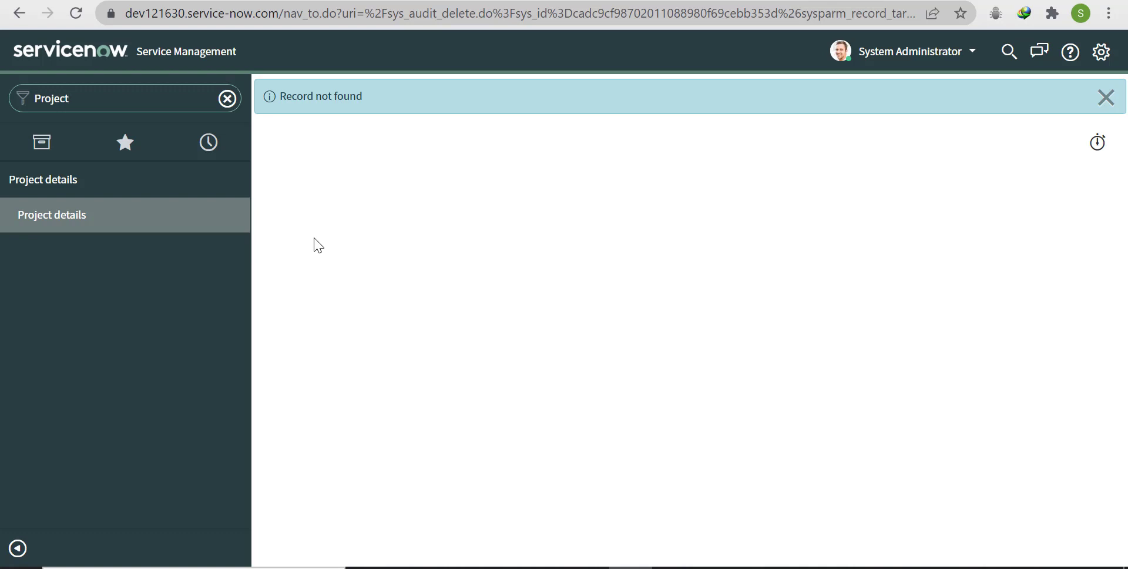
pyautogui.click(82, 229)
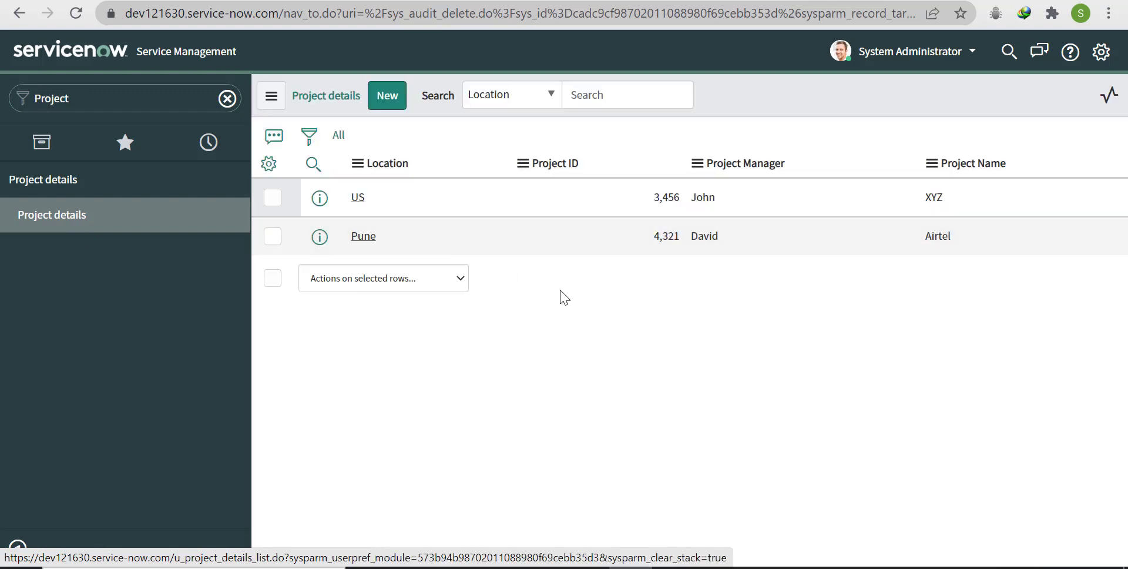